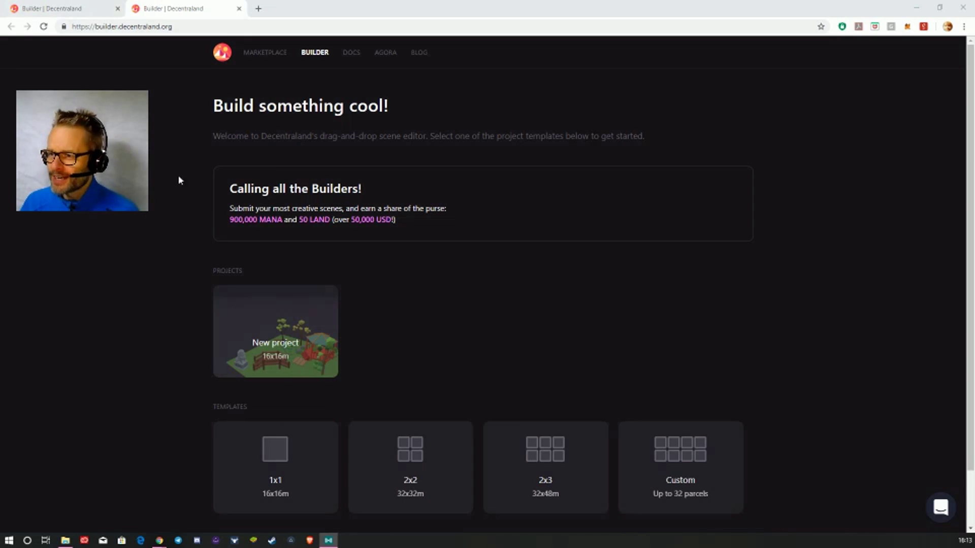
# - Switch to the open New project editor and examine the garden scene, the item categories and the Ground options
pyautogui.click(90, 11)
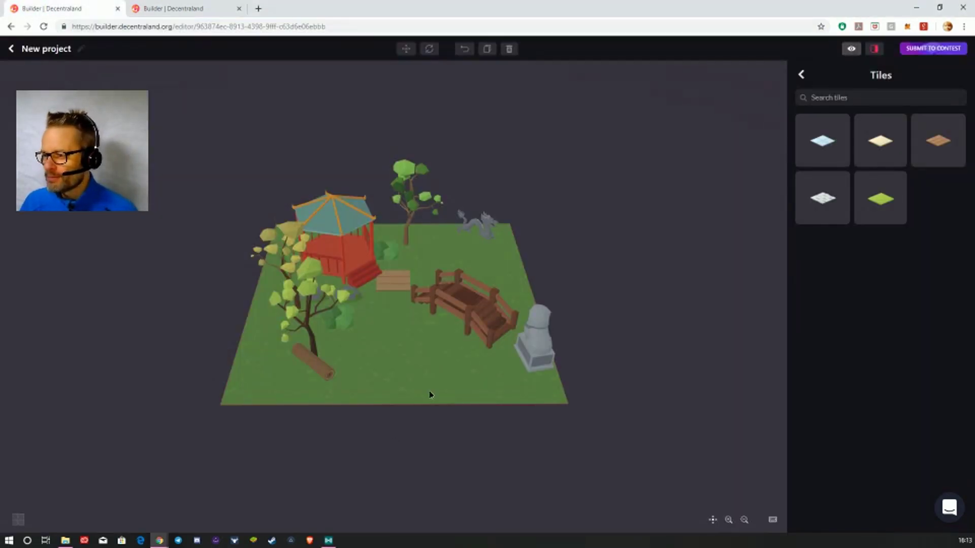
pyautogui.moveTo(430, 395); pyautogui.dragTo(462, 430)
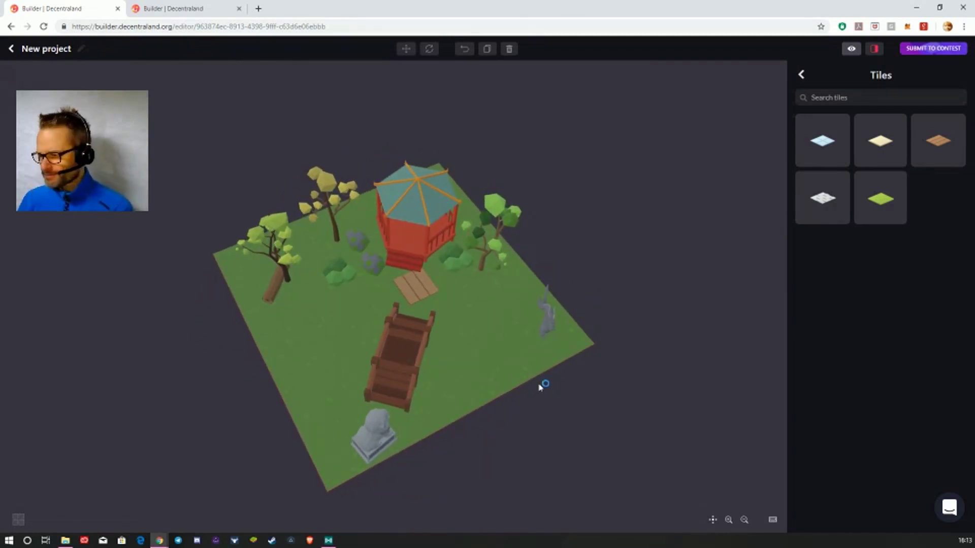
pyautogui.moveTo(516, 372); pyautogui.dragTo(507, 355)
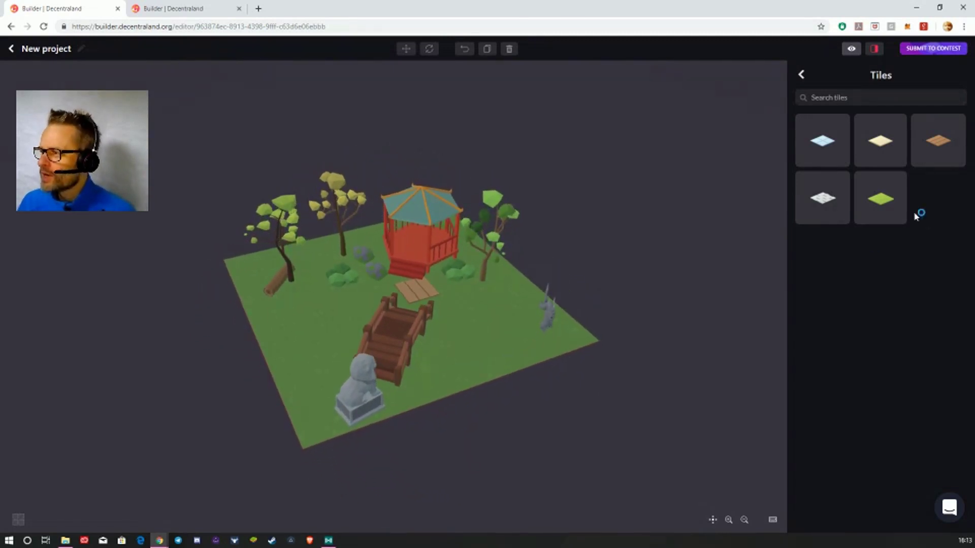
pyautogui.click(801, 75)
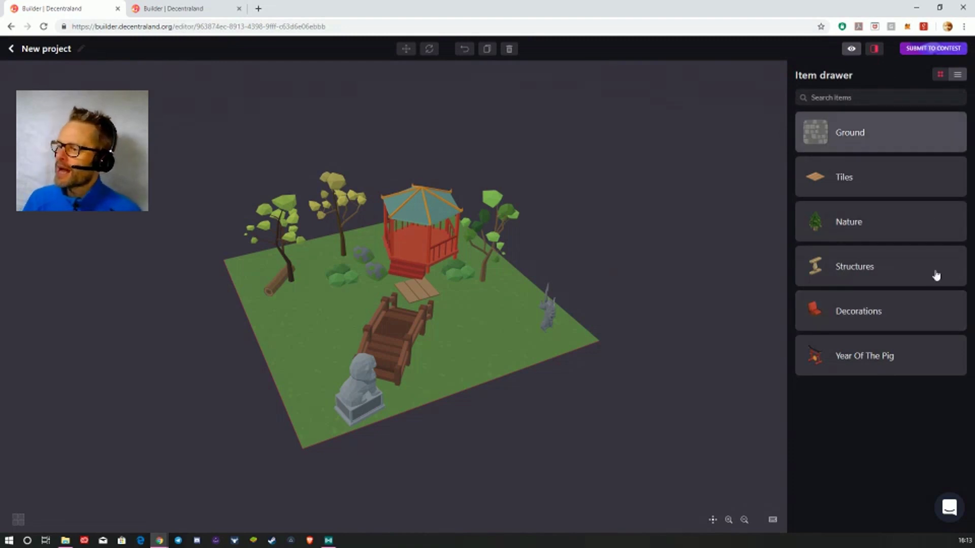
pyautogui.moveTo(337, 342)
pyautogui.mouseDown()
pyautogui.moveTo(299, 340)
pyautogui.moveTo(317, 349)
pyautogui.moveTo(320, 337)
pyautogui.mouseUp()
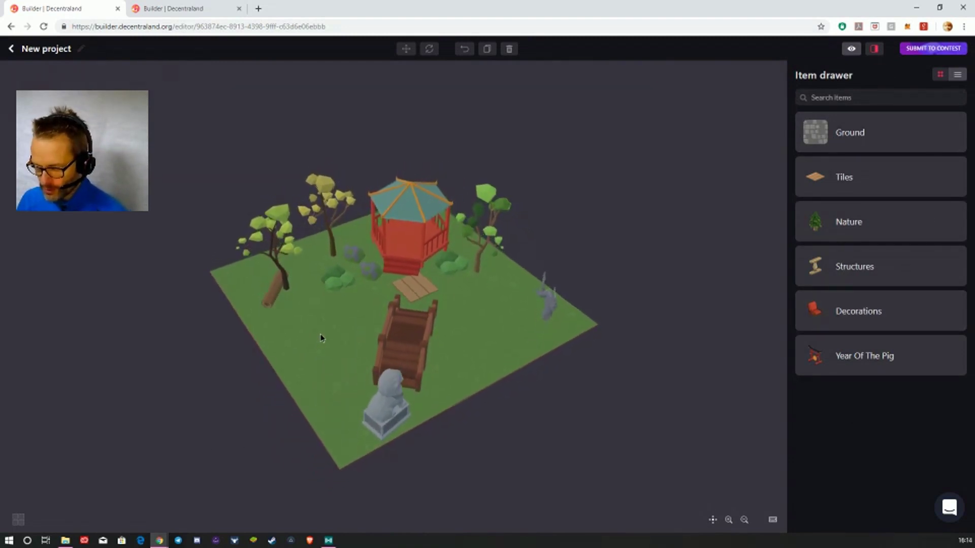
pyautogui.click(834, 142)
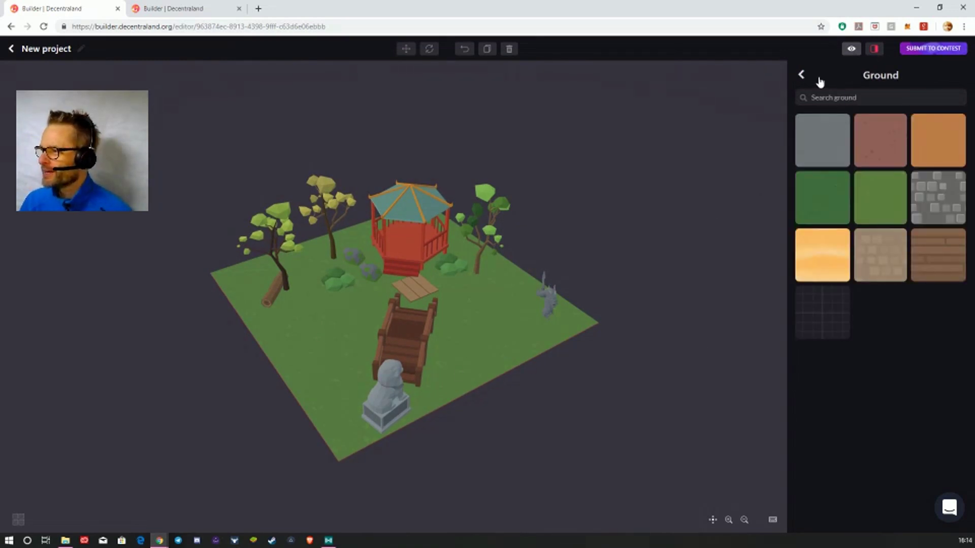
# - Place four Sand Tiles from the Tiles category on the grass between the bridge and the dragon statue
pyautogui.click(802, 74)
pyautogui.click(853, 181)
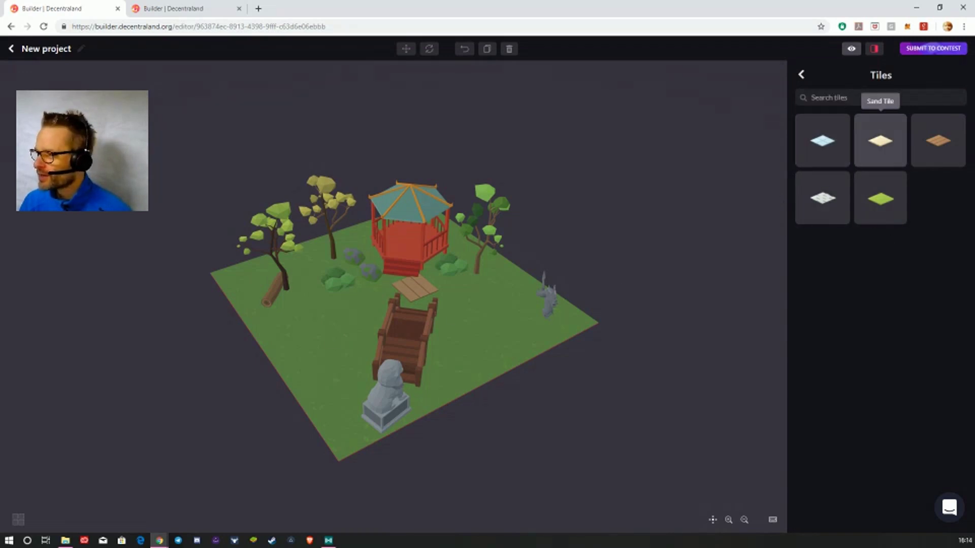
pyautogui.moveTo(880, 137); pyautogui.dragTo(491, 325)
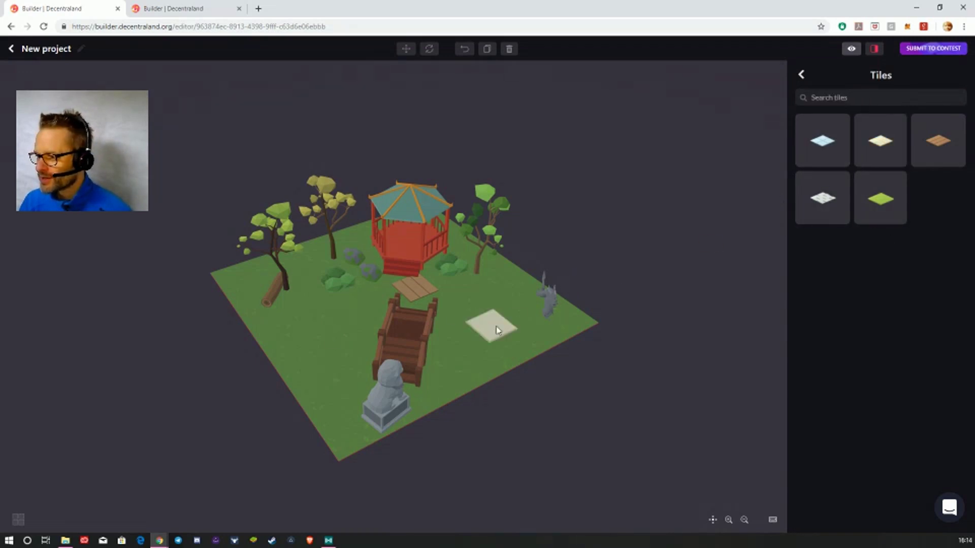
pyautogui.moveTo(879, 139); pyautogui.dragTo(505, 339)
pyautogui.moveTo(880, 138); pyautogui.dragTo(464, 334)
pyautogui.moveTo(879, 140); pyautogui.dragTo(482, 359)
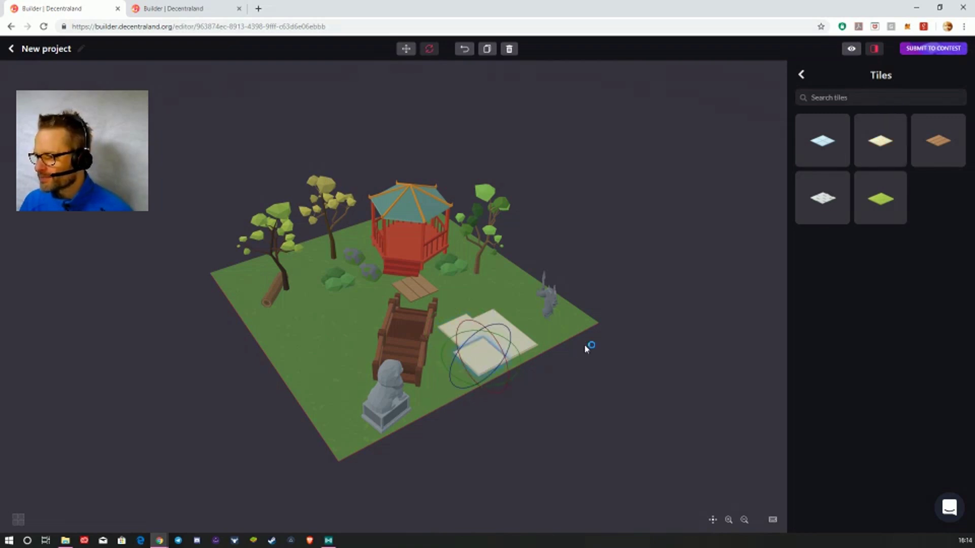
# - Try to rotate the last placed sand tile, and undo the rotation
pyautogui.click(685, 402)
pyautogui.moveTo(614, 396); pyautogui.dragTo(498, 392)
pyautogui.click(386, 376)
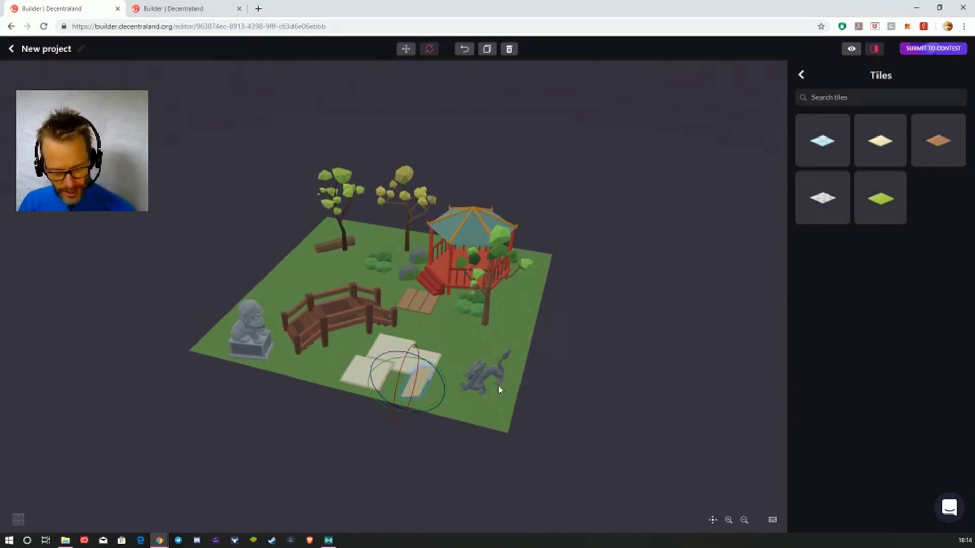
pyautogui.hotkey('ctrl', 'z')
# - Turn off the rotation orbits and move the misaligned sand tiles so that all four form one square patch
pyautogui.click(428, 49)
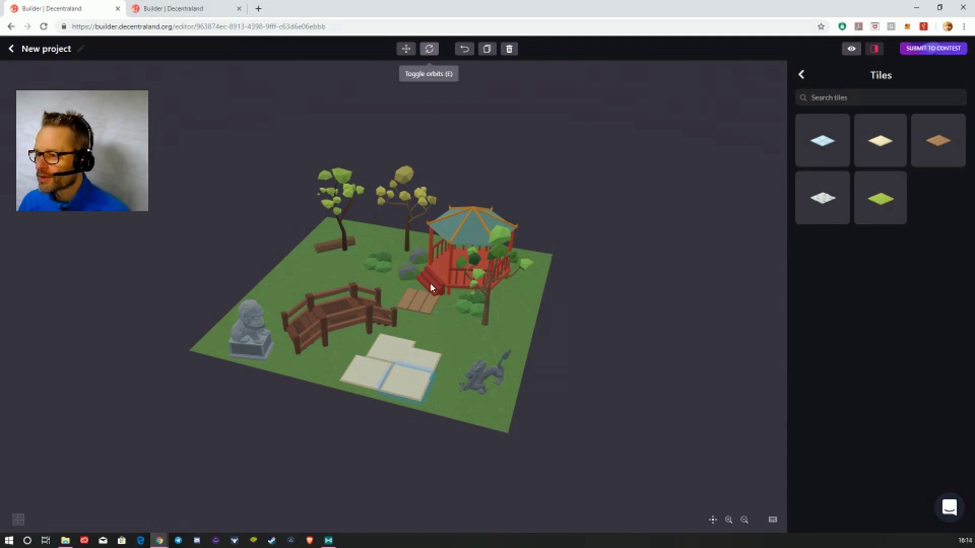
pyautogui.click(365, 376)
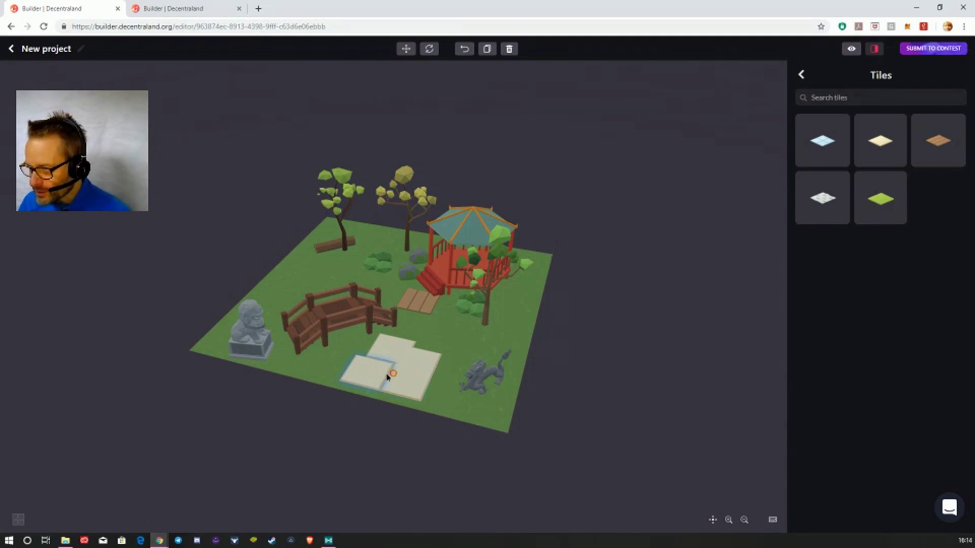
pyautogui.moveTo(387, 385); pyautogui.dragTo(391, 358)
pyautogui.click(449, 453)
pyautogui.click(374, 357)
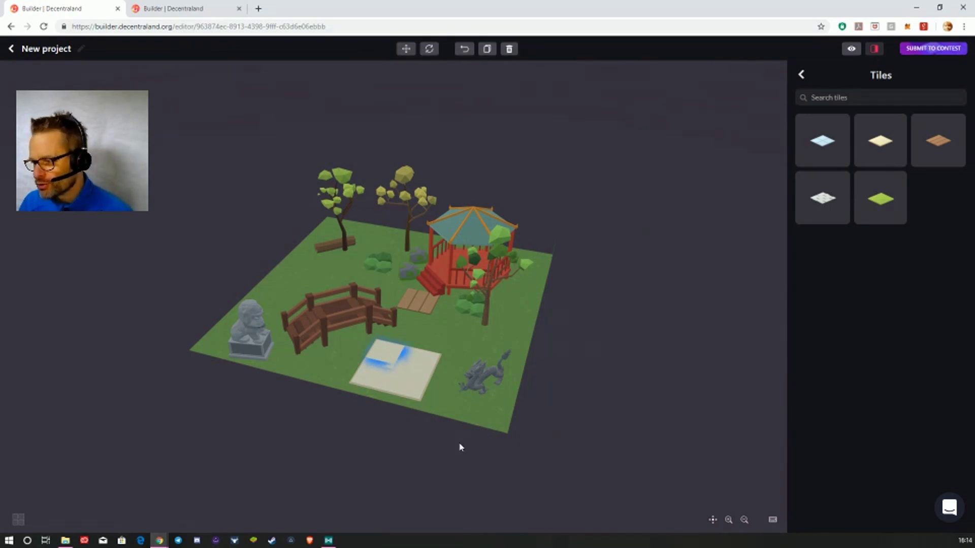
pyautogui.moveTo(460, 447); pyautogui.dragTo(485, 457)
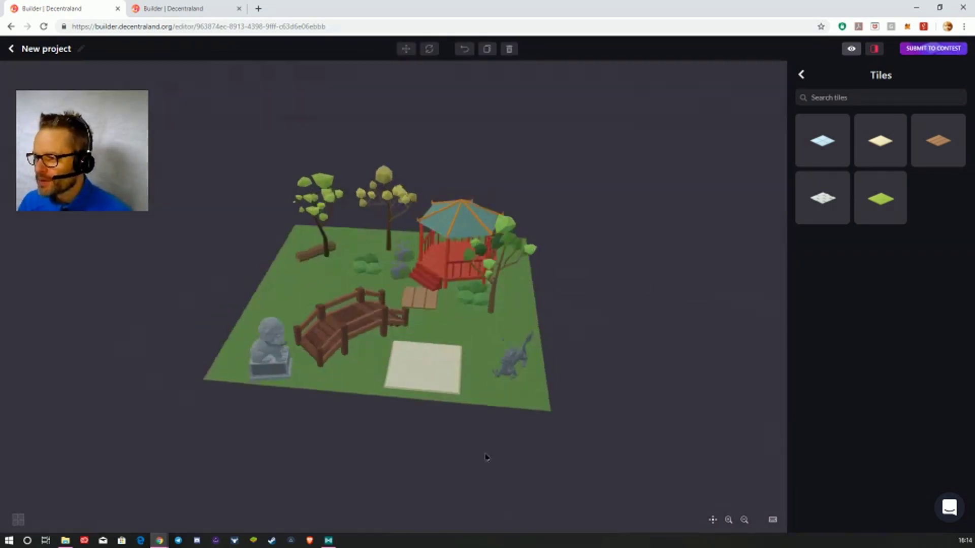
# - Add a green bush from the Nature category, beside the wooden floor tile in front of the pavilion
pyautogui.click(802, 75)
pyautogui.click(846, 224)
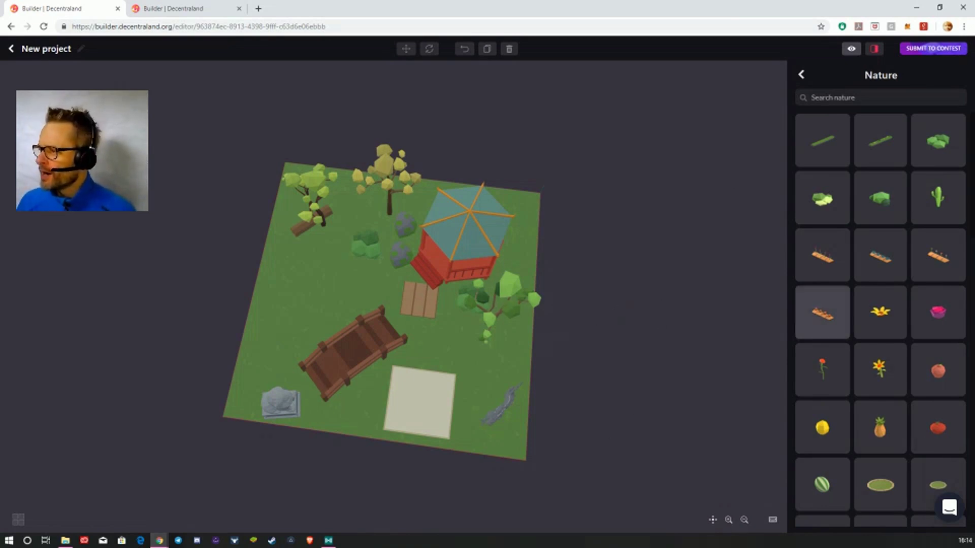
pyautogui.click(879, 198)
# - Place a stone-edged pond from the Nature category on the grass beside the bridge, opposite the sand patch
pyautogui.scroll(-4, 880, 355)
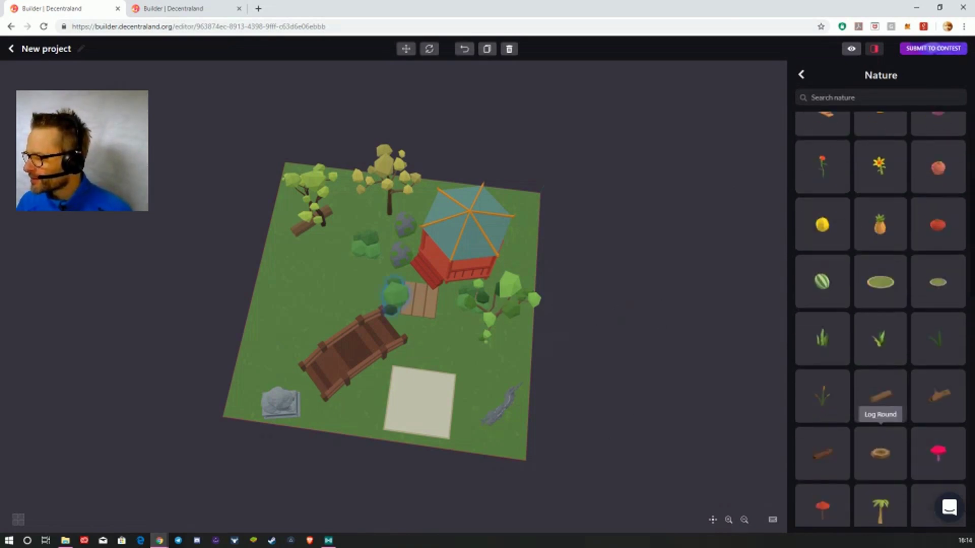
pyautogui.scroll(-5, 879, 330)
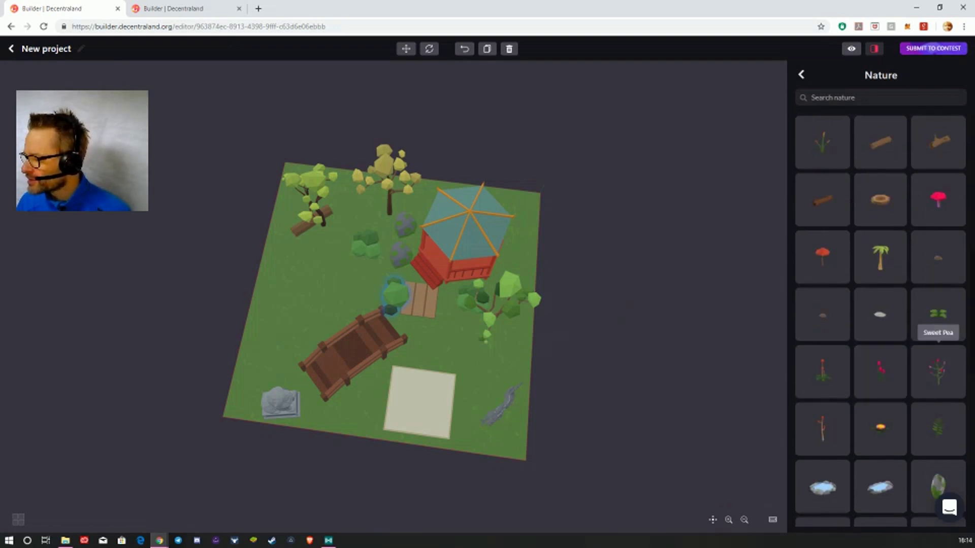
pyautogui.scroll(-4, 888, 330)
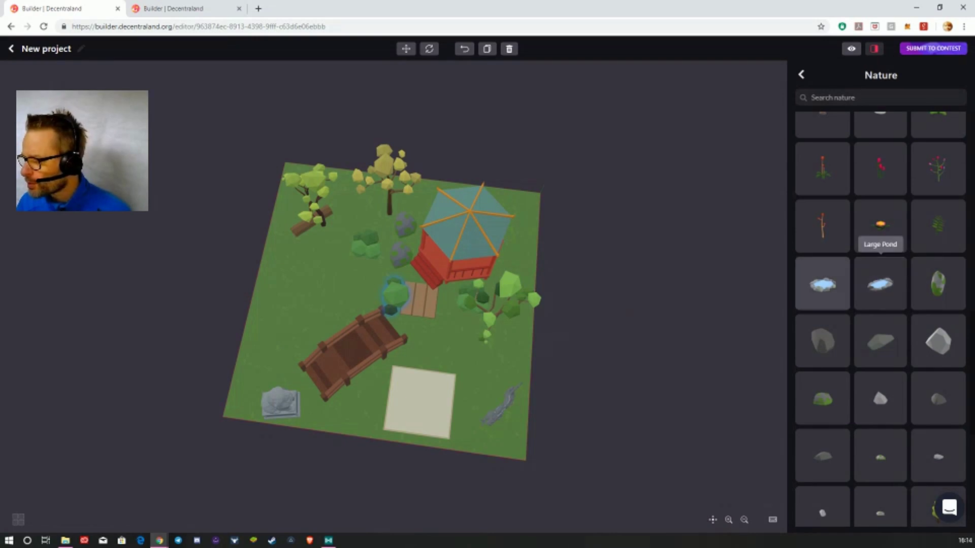
pyautogui.moveTo(822, 284); pyautogui.dragTo(313, 296)
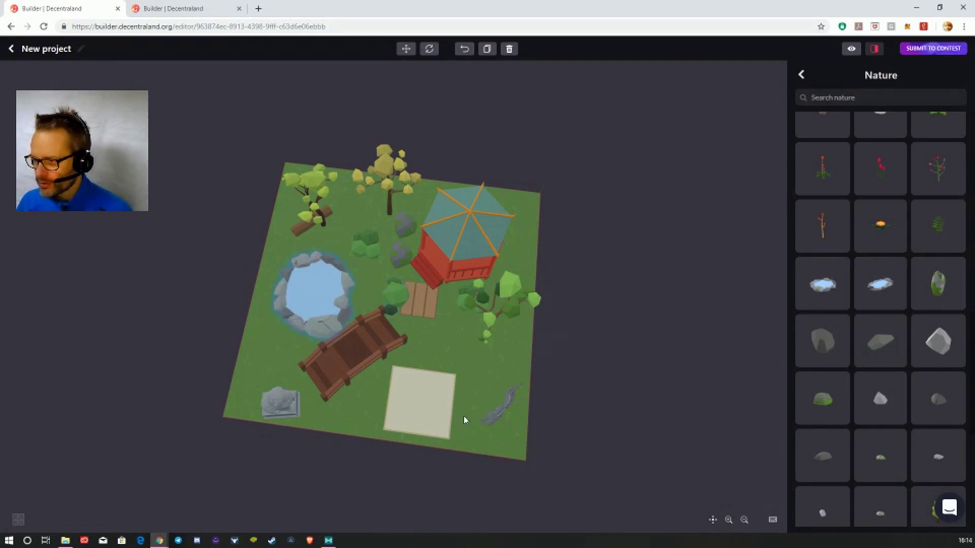
pyautogui.moveTo(463, 420); pyautogui.dragTo(197, 395)
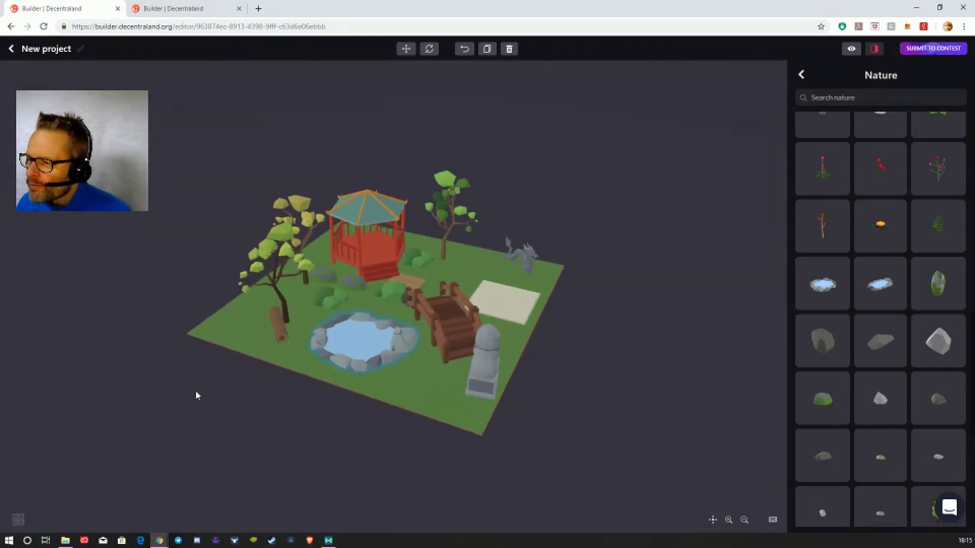
# - Browse the remaining Nature items and the whole Structures category
pyautogui.scroll(-6, 871, 424)
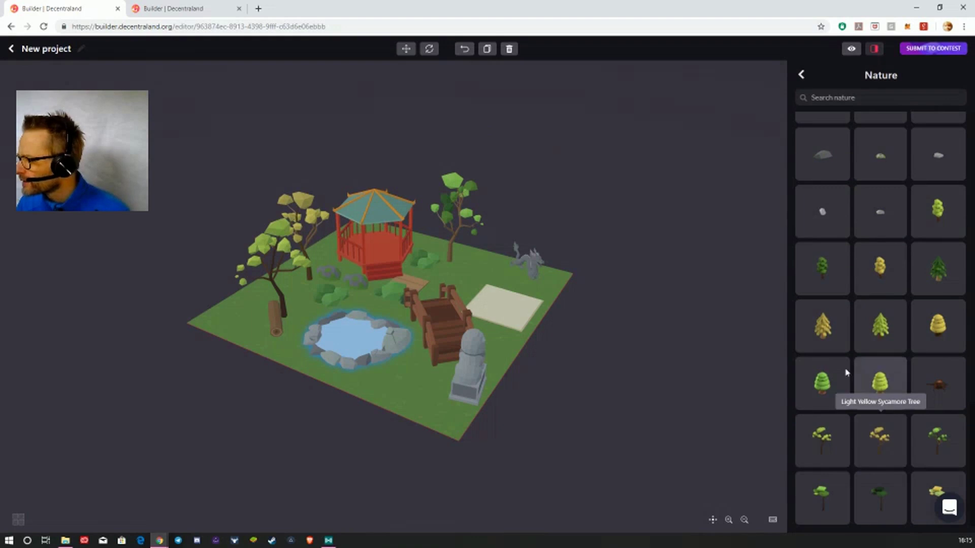
pyautogui.click(802, 76)
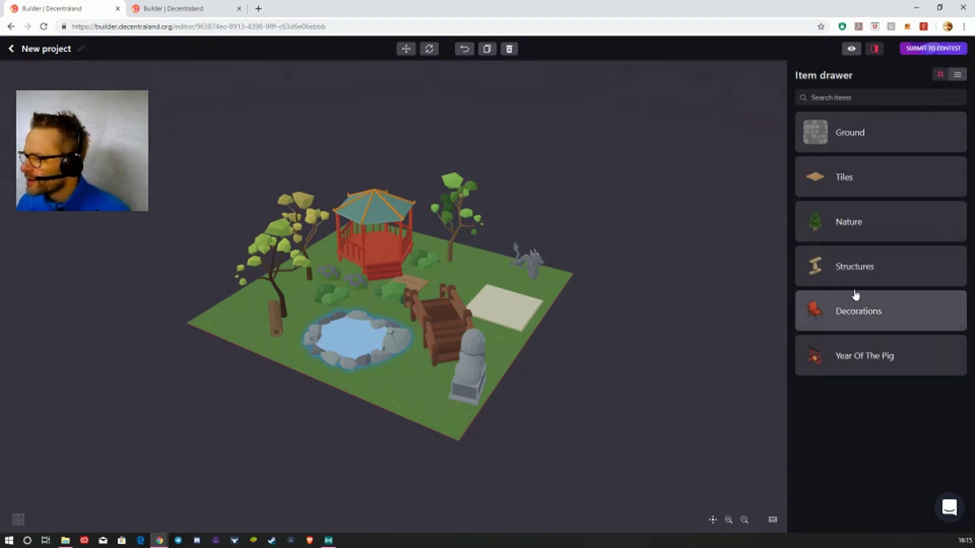
pyautogui.click(848, 274)
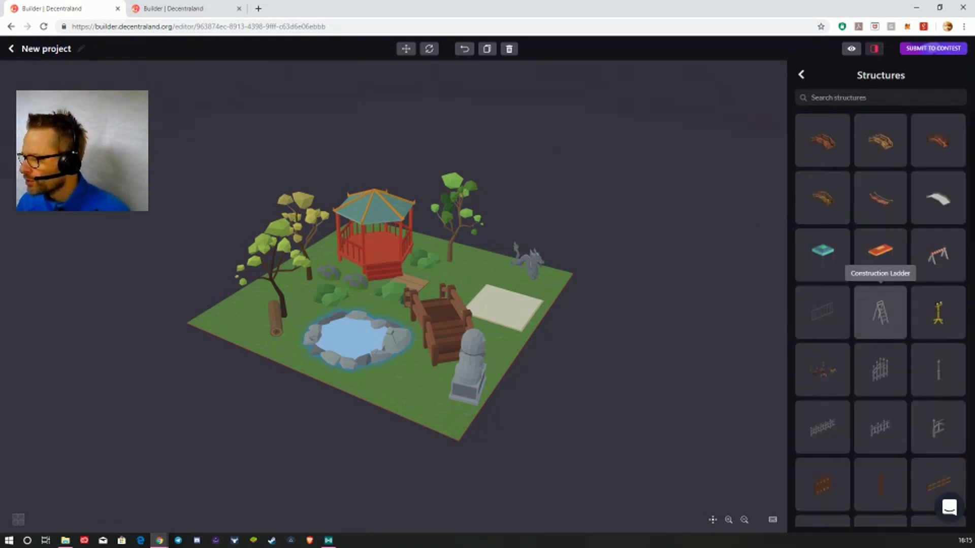
pyautogui.scroll(-5, 888, 264)
pyautogui.scroll(-4, 891, 348)
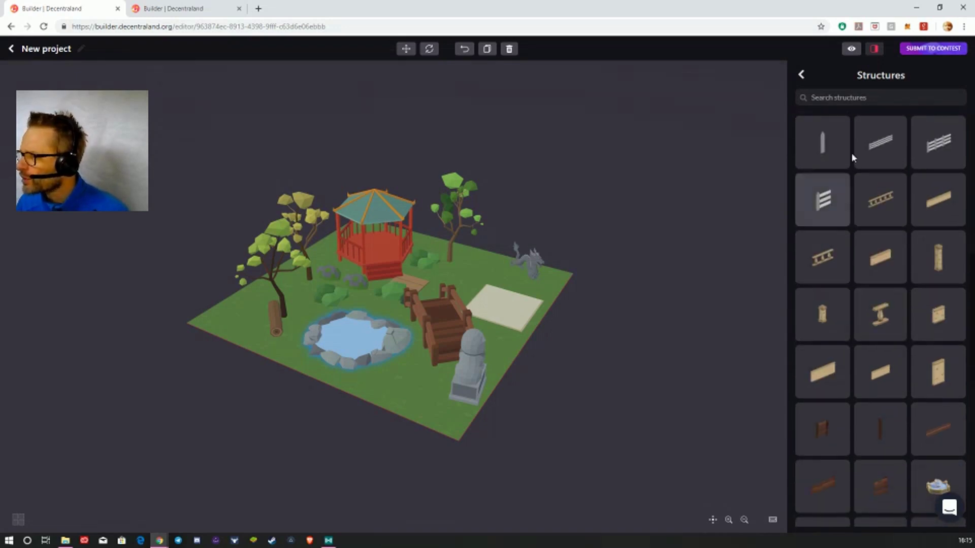
pyautogui.scroll(-7, 880, 203)
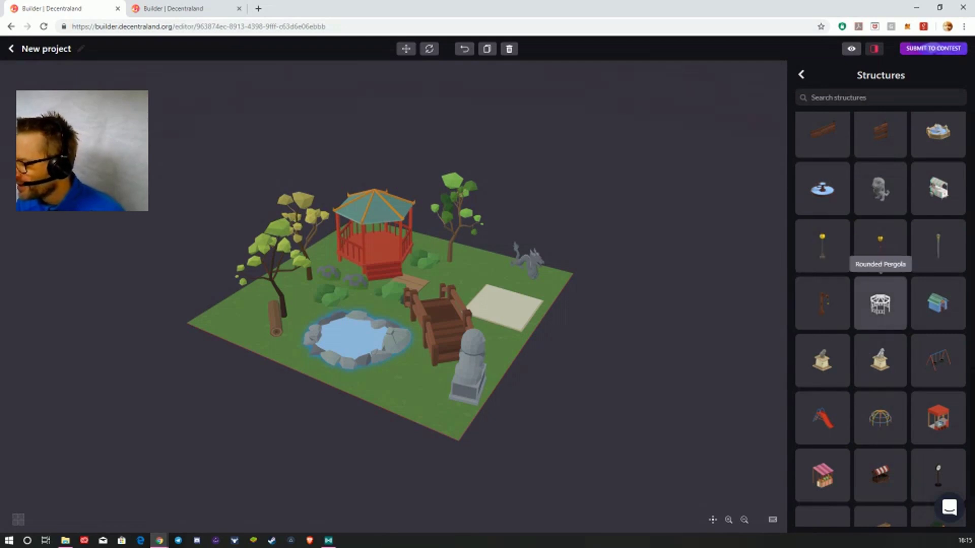
pyautogui.scroll(-2, 941, 406)
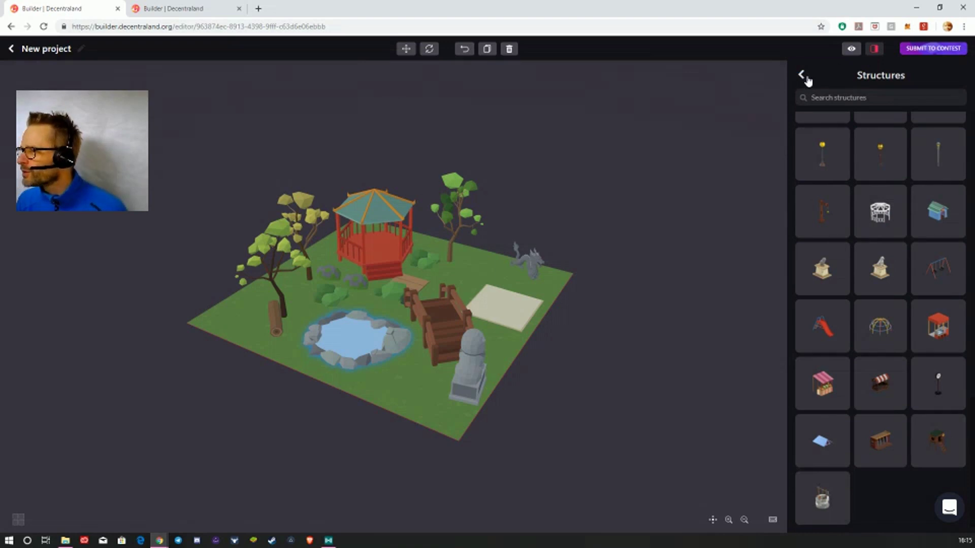
# - Search the Decorations category for "fire" and place the Campfire on the sand patch
pyautogui.click(802, 76)
pyautogui.click(855, 306)
pyautogui.click(825, 96)
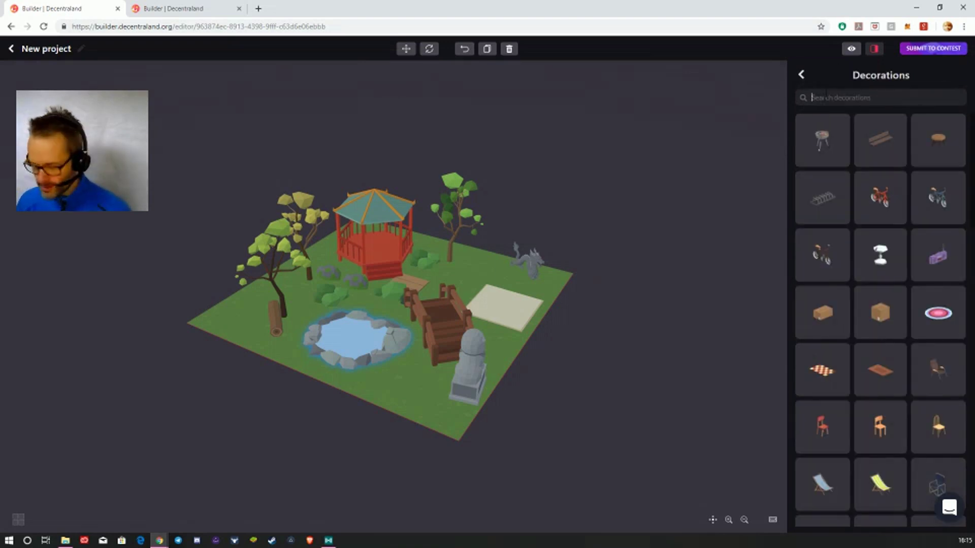
pyautogui.write('fire')
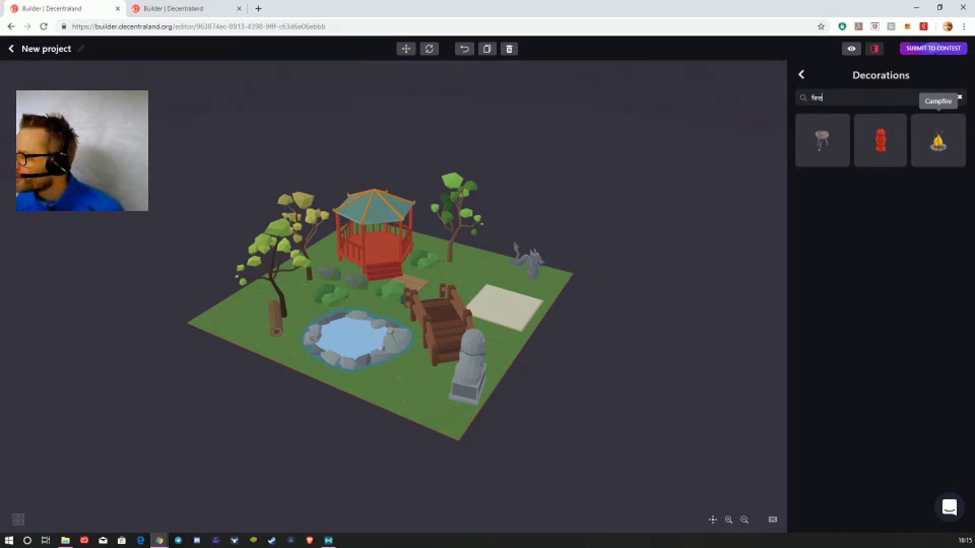
pyautogui.moveTo(938, 142); pyautogui.dragTo(505, 306)
pyautogui.moveTo(512, 360); pyautogui.dragTo(488, 376)
pyautogui.moveTo(424, 376); pyautogui.dragTo(404, 381)
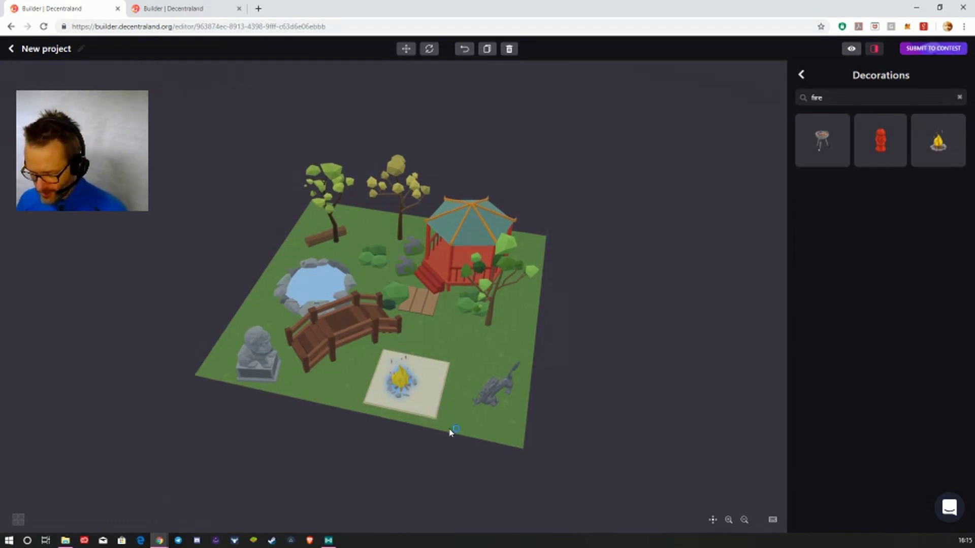
# - Examine the campfire, the sand patch and the rest of the garden from ground level and from several sides
pyautogui.scroll(4, 507, 457)
pyautogui.scroll(-4, 497, 457)
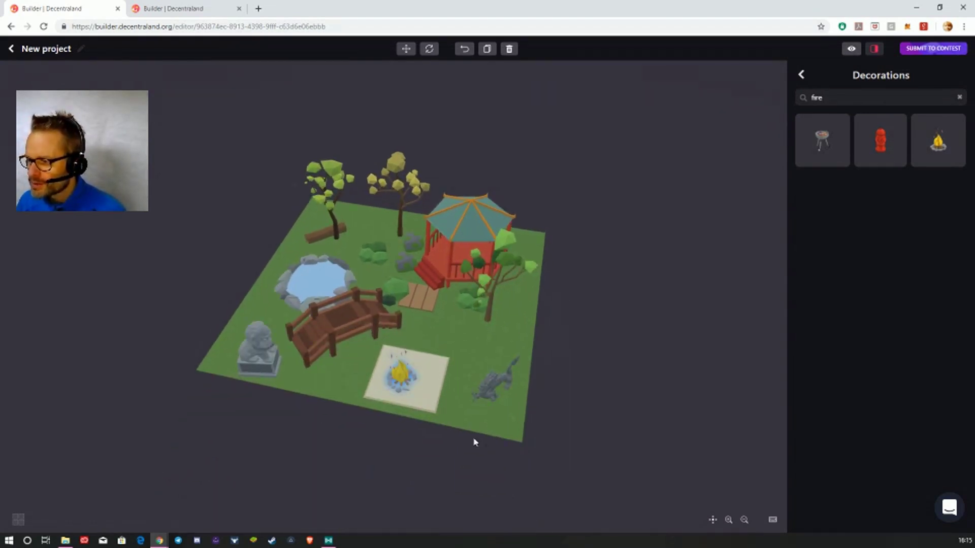
pyautogui.click(463, 396)
pyautogui.moveTo(463, 394); pyautogui.dragTo(442, 383)
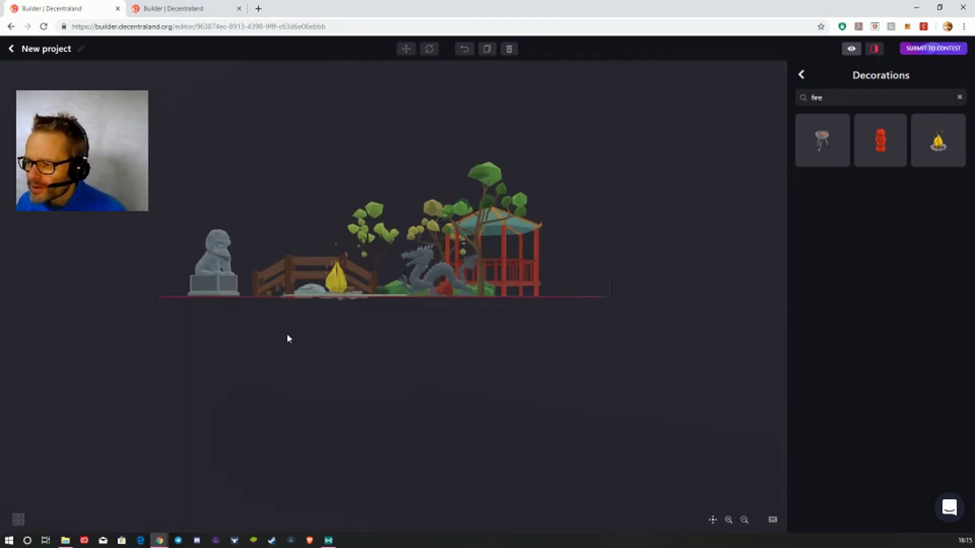
pyautogui.click(346, 298)
pyautogui.moveTo(368, 306); pyautogui.dragTo(456, 432)
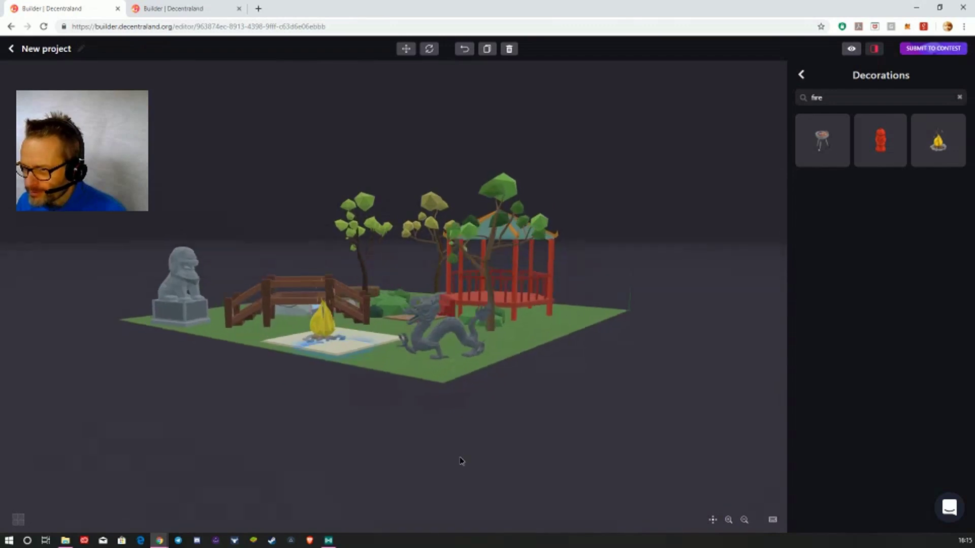
pyautogui.moveTo(461, 461); pyautogui.dragTo(424, 493)
pyautogui.click(414, 493)
pyautogui.click(526, 467)
pyautogui.moveTo(518, 454); pyautogui.dragTo(454, 408)
pyautogui.click(244, 376)
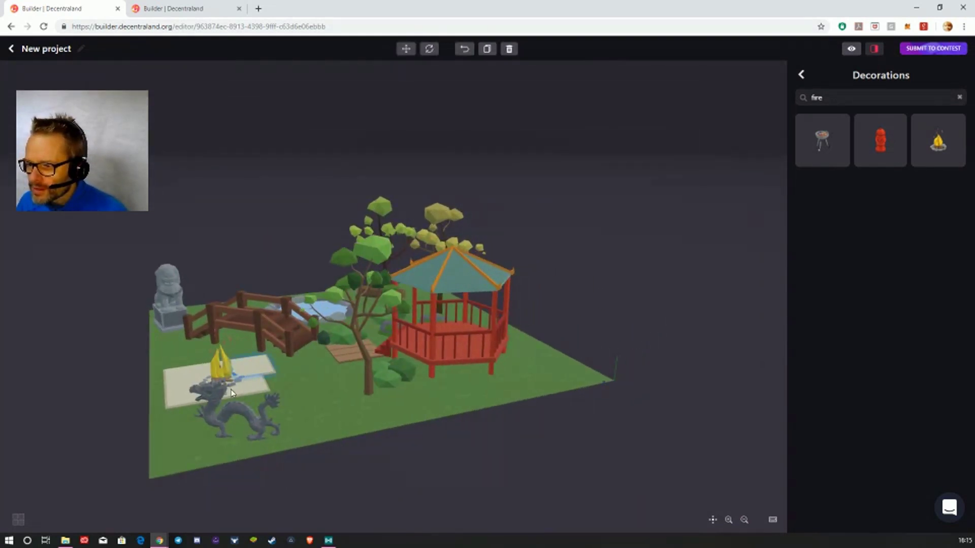
# - Browse the items in the Year Of The Pig category
pyautogui.click(801, 75)
pyautogui.click(894, 358)
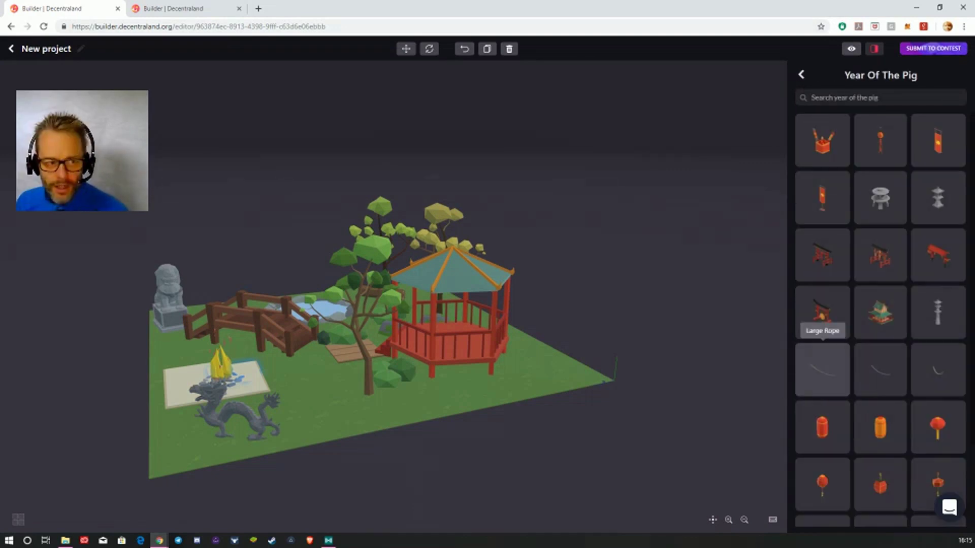
pyautogui.scroll(-2, 881, 325)
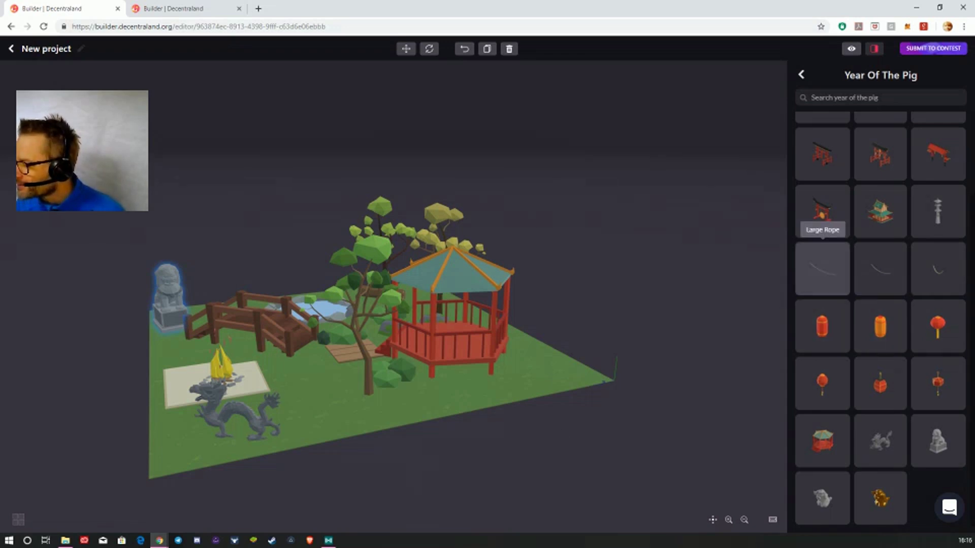
# - Add the Gong to the scene and move it from the fallen log to the grass behind the campfire
pyautogui.click(822, 211)
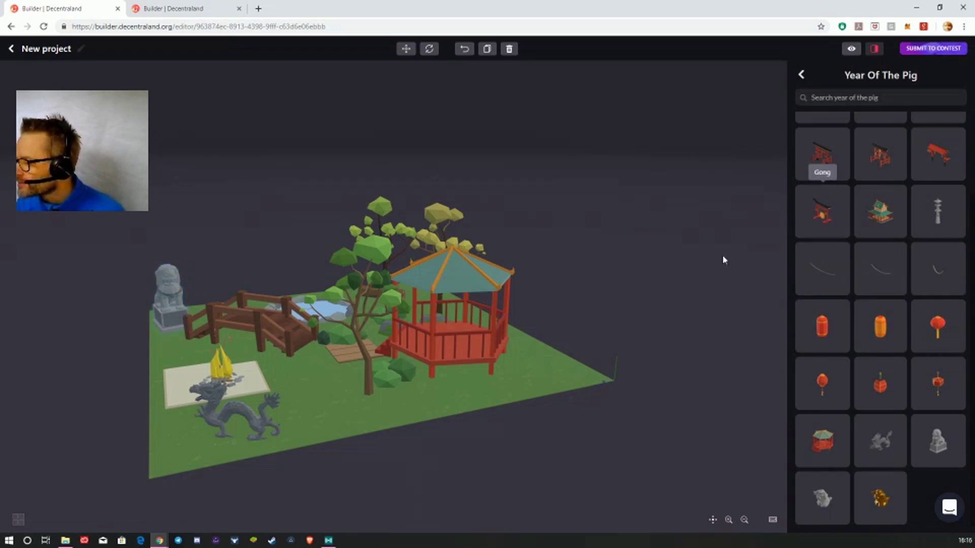
pyautogui.scroll(1, 714, 325)
pyautogui.scroll(1, 910, 227)
pyautogui.scroll(1, 822, 319)
pyautogui.moveTo(333, 398); pyautogui.dragTo(394, 385)
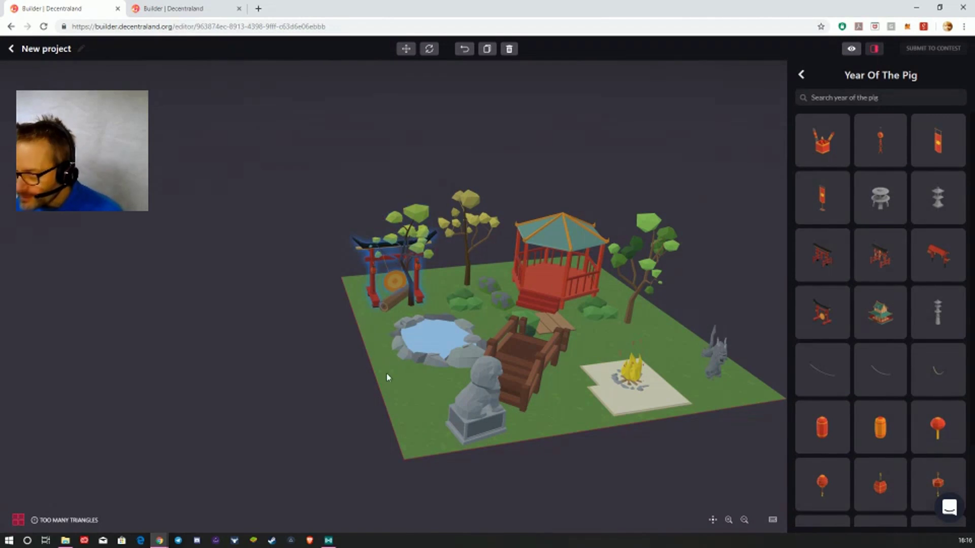
pyautogui.scroll(2, 385, 376)
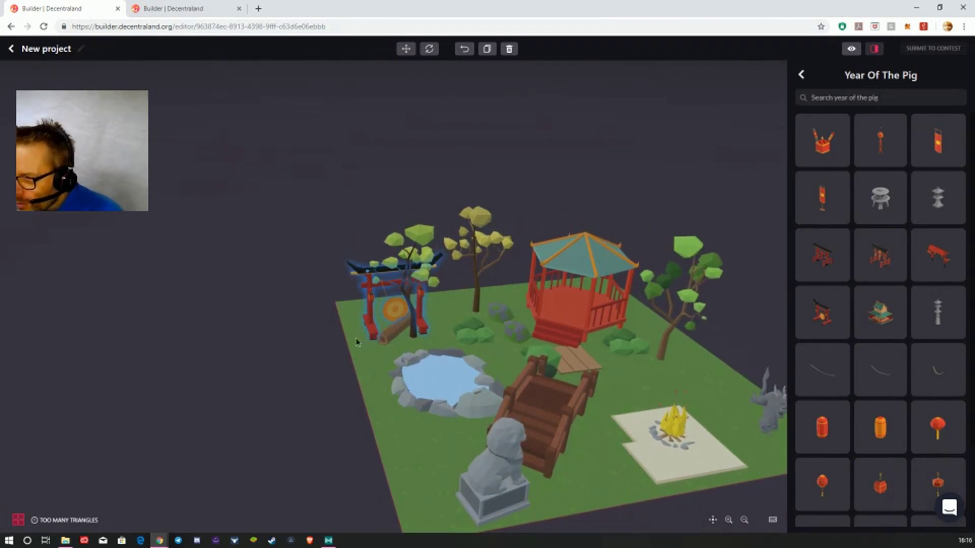
pyautogui.moveTo(356, 341); pyautogui.dragTo(663, 386)
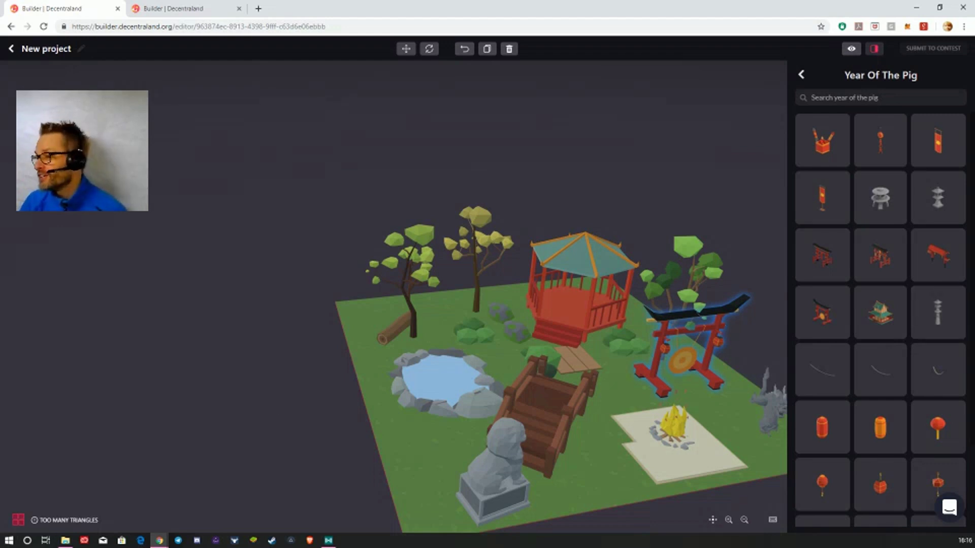
# - Check the scene's resource limits, delete the gong and return to the item category list
pyautogui.click(51, 527)
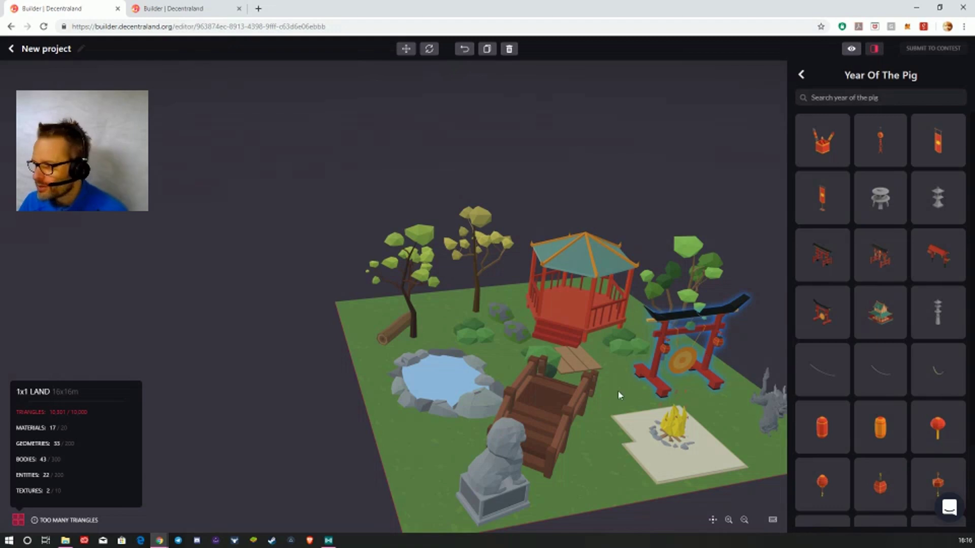
pyautogui.click(654, 386)
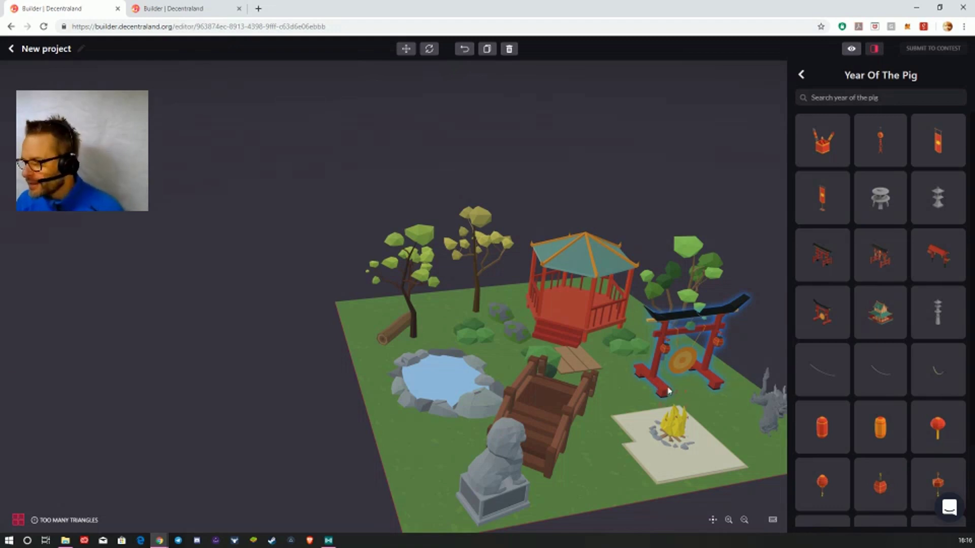
pyautogui.press('Delete')
pyautogui.click(802, 76)
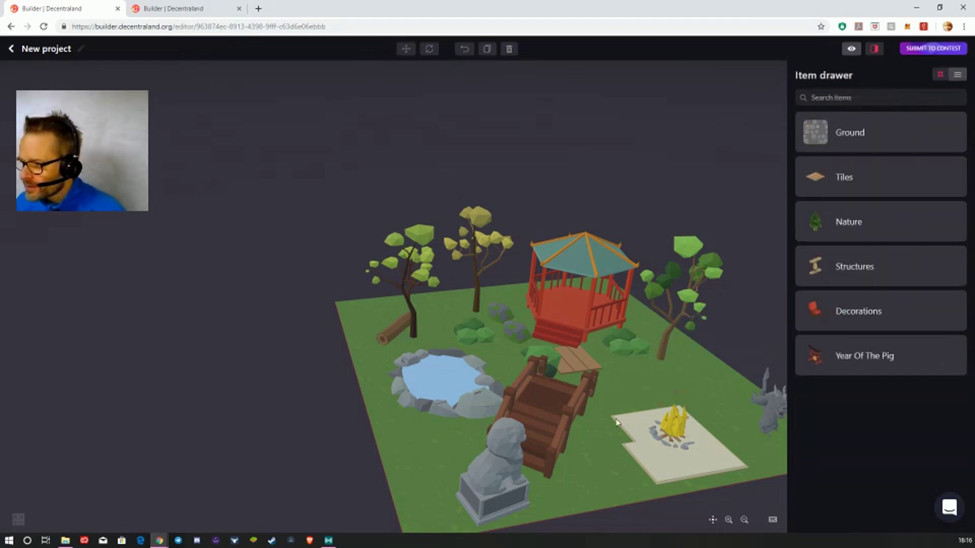
# - Delete the wooden floor tiles in front of the pavilion steps
pyautogui.moveTo(575, 446); pyautogui.dragTo(496, 450)
pyautogui.moveTo(437, 380); pyautogui.dragTo(428, 339)
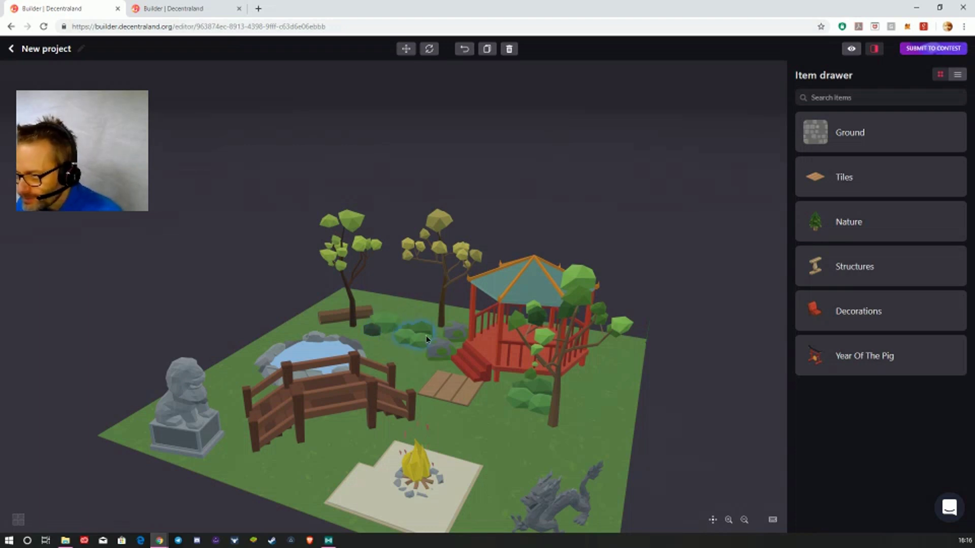
pyautogui.click(455, 396)
pyautogui.press('Delete')
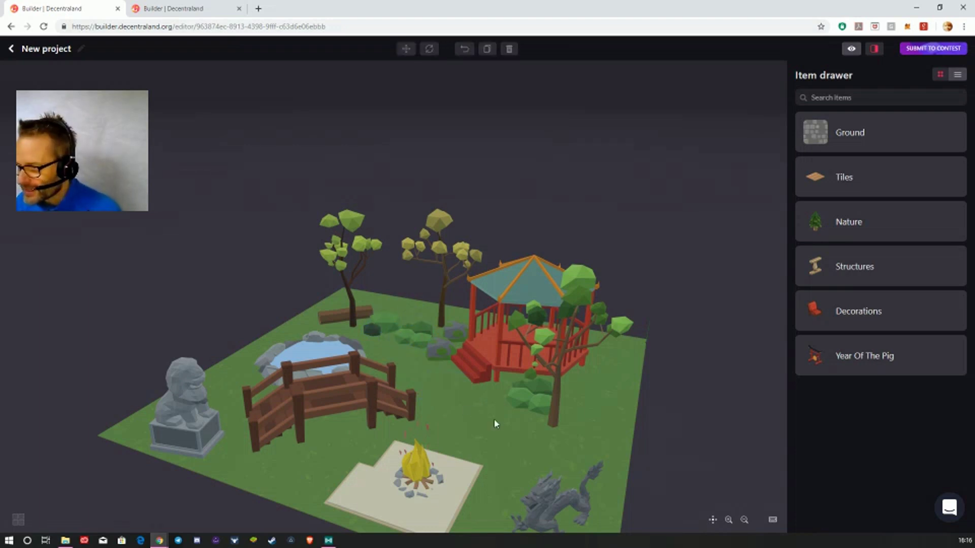
# - Move the wooden bridge slightly away from the pond towards the campfire
pyautogui.moveTo(494, 400); pyautogui.dragTo(410, 433)
pyautogui.moveTo(277, 378); pyautogui.dragTo(320, 376)
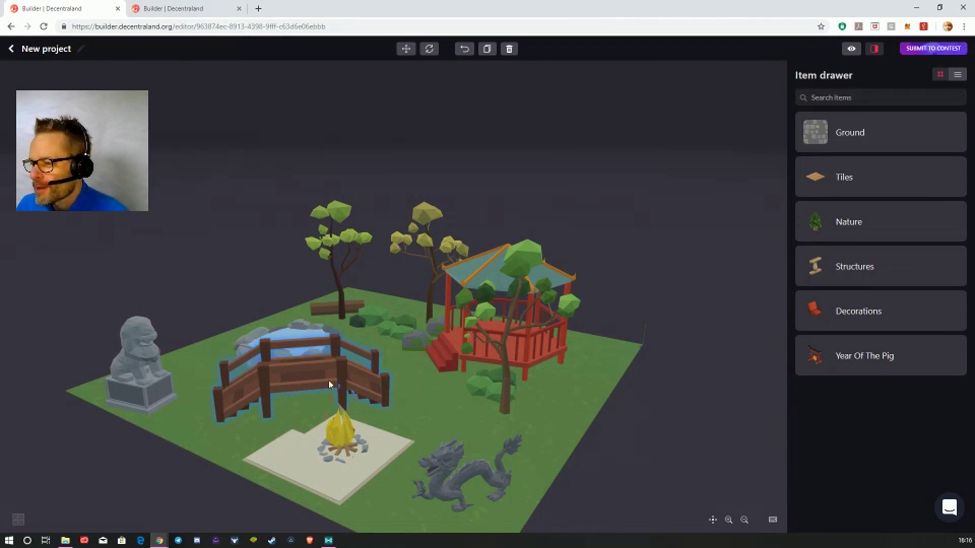
pyautogui.moveTo(483, 440); pyautogui.dragTo(241, 392)
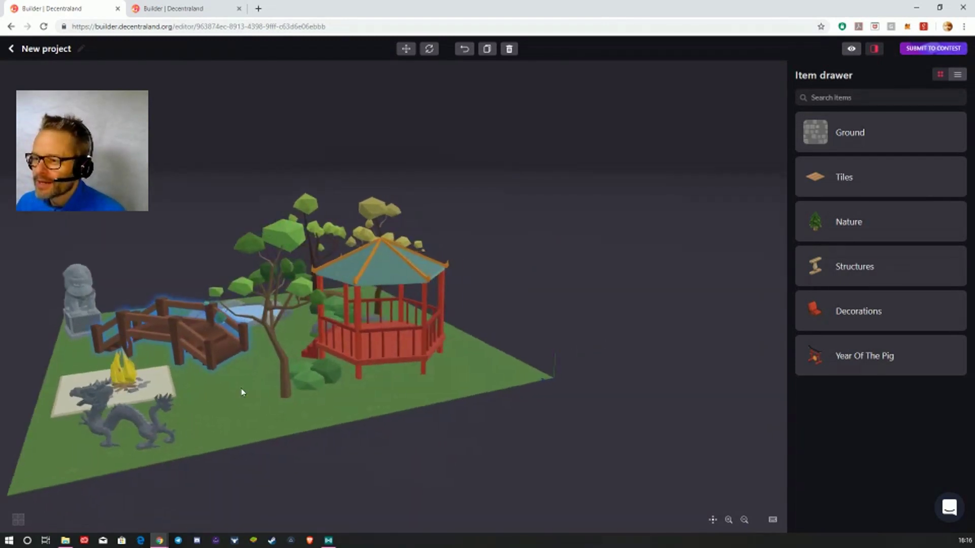
# - Preview the garden in first person and walk past the trees and fallen log around the pond
pyautogui.moveTo(242, 391); pyautogui.dragTo(425, 399, button='right')
pyautogui.moveTo(424, 399); pyautogui.dragTo(440, 413)
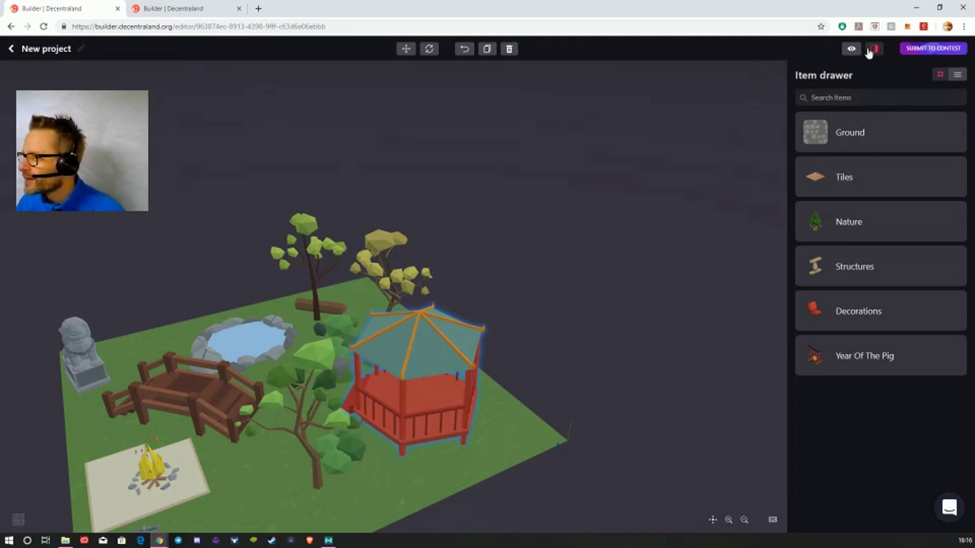
pyautogui.click(851, 48)
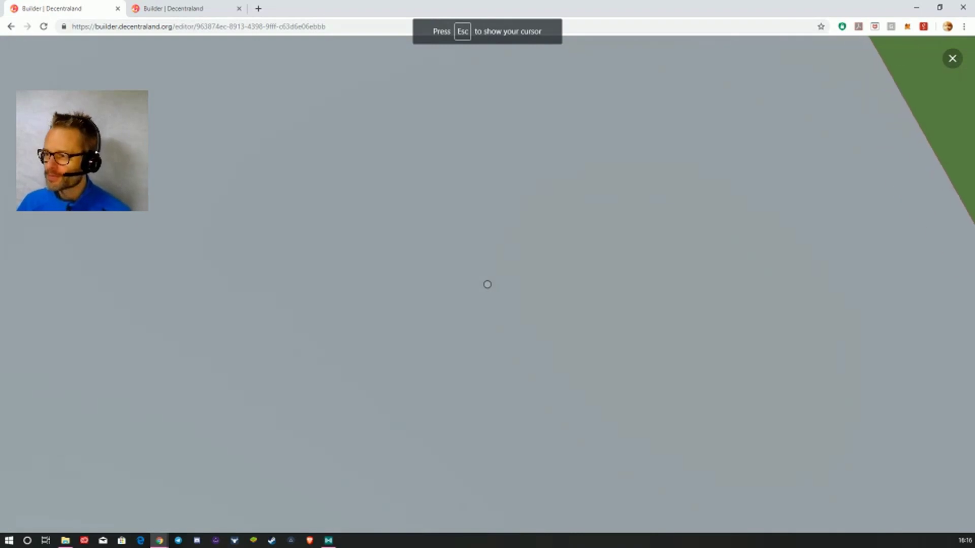
pyautogui.press('w')
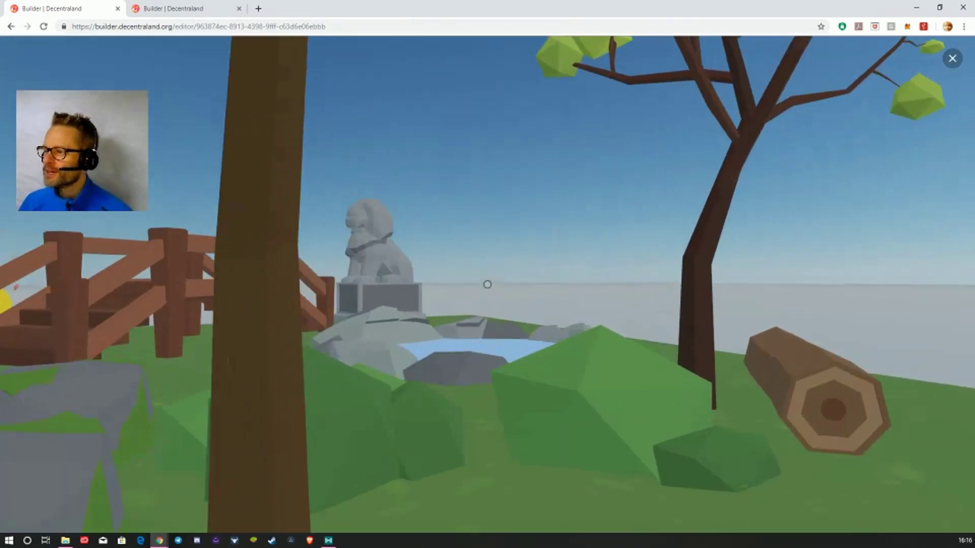
pyautogui.press('d')
pyautogui.press('w')
pyautogui.press('d')
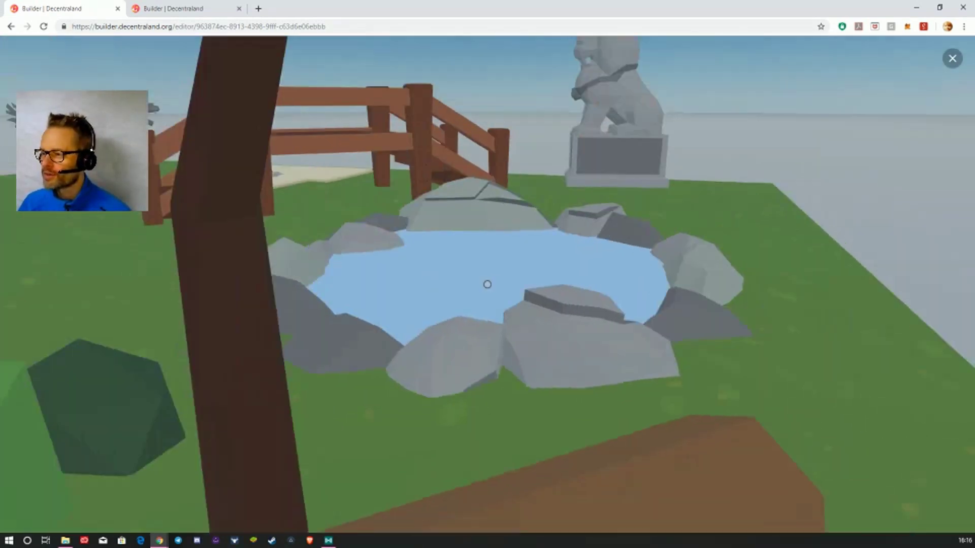
pyautogui.press('w')
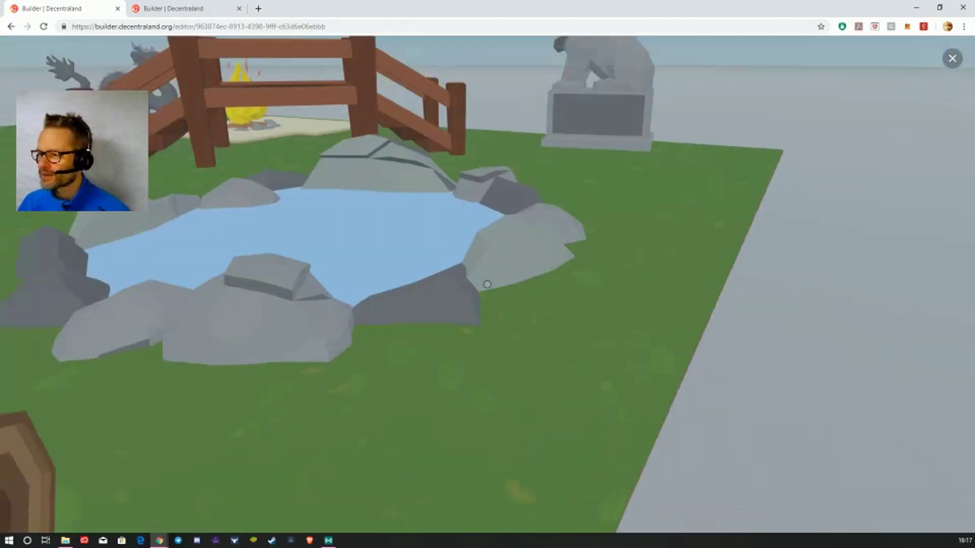
pyautogui.press('w')
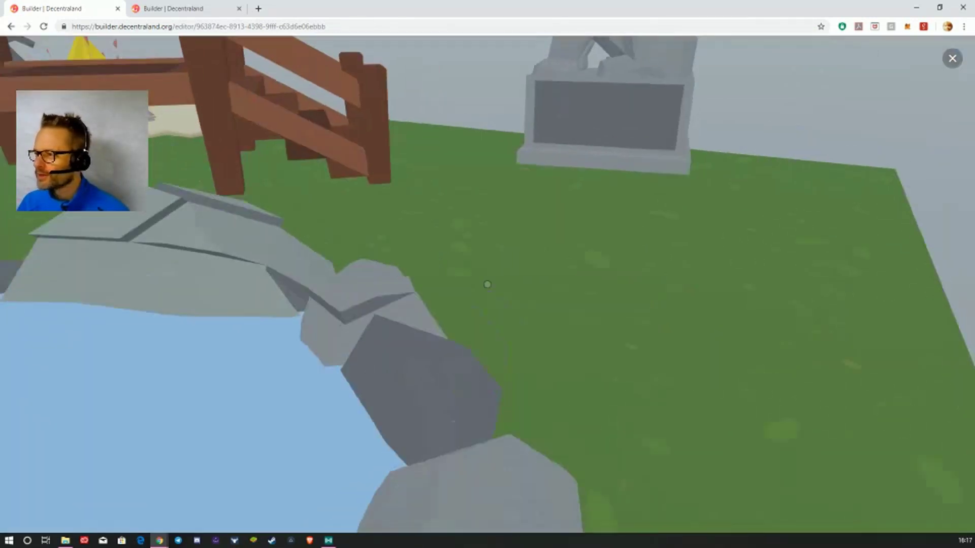
# - Walk over the wooden bridge to the pavilion, turn back and jump beside the bridge
pyautogui.press('w')
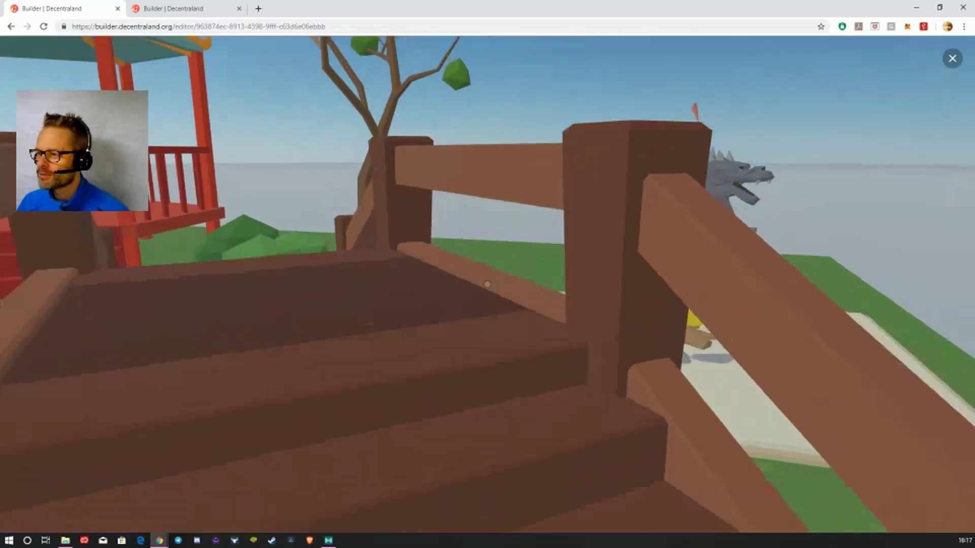
pyautogui.press('w')
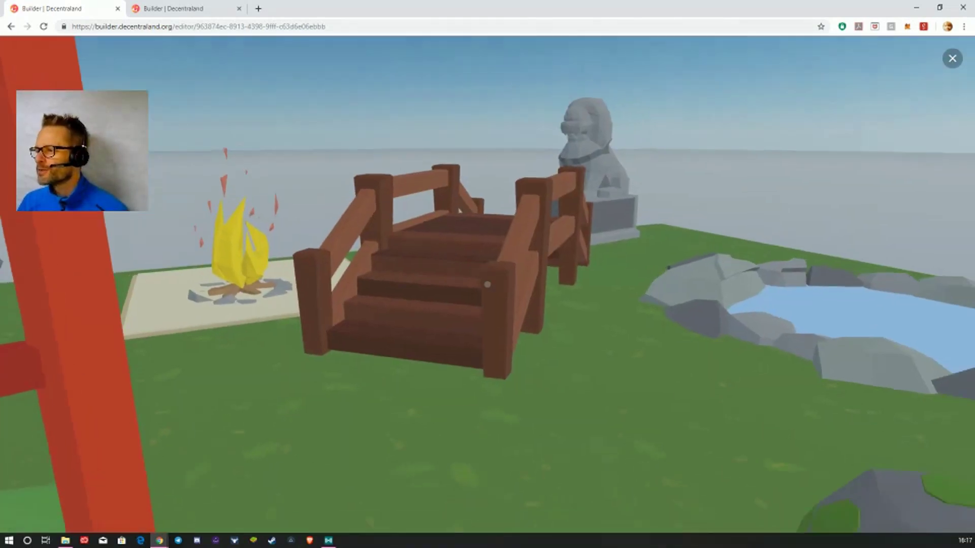
pyautogui.press('w')
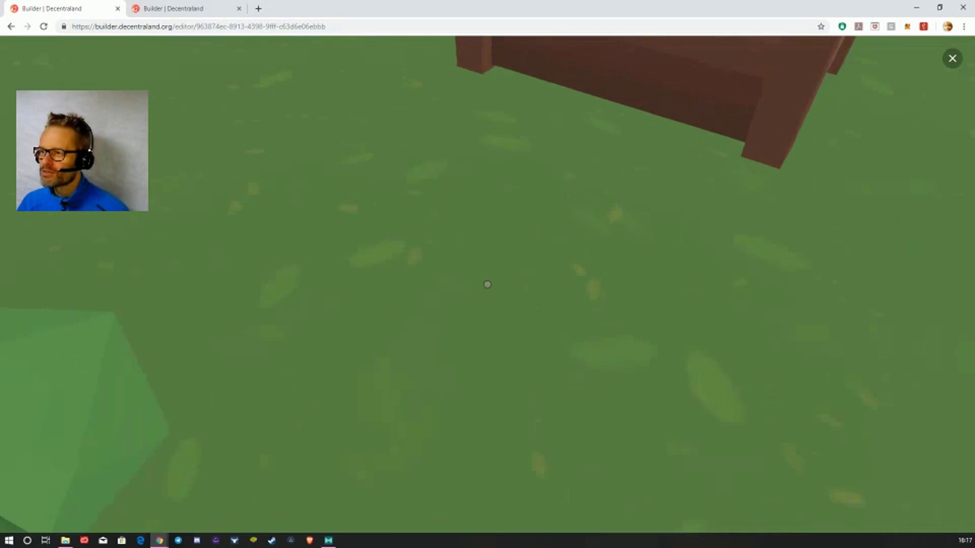
pyautogui.press('w')
pyautogui.press('space')
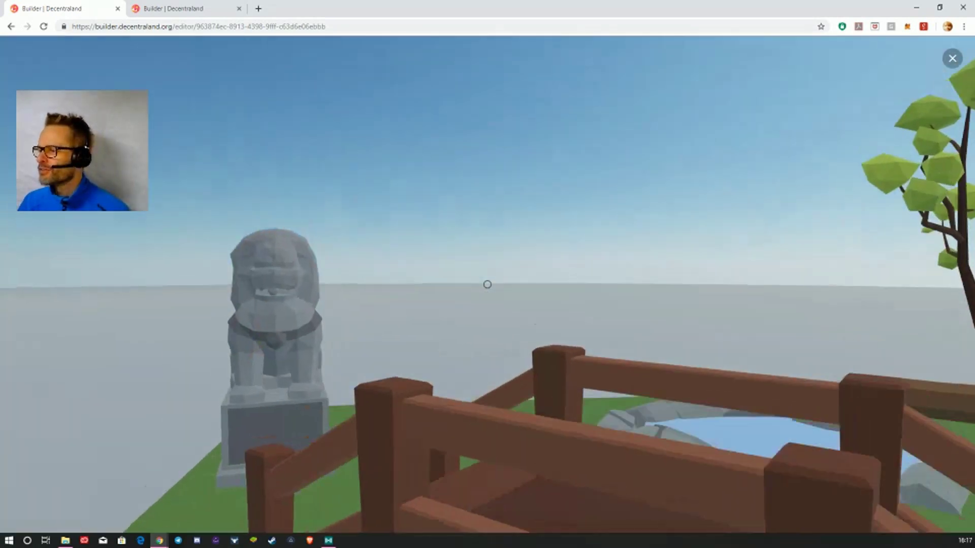
# - Walk past the pond to view the pavilion and tree, leave the preview and look over the whole garden
pyautogui.press('w')
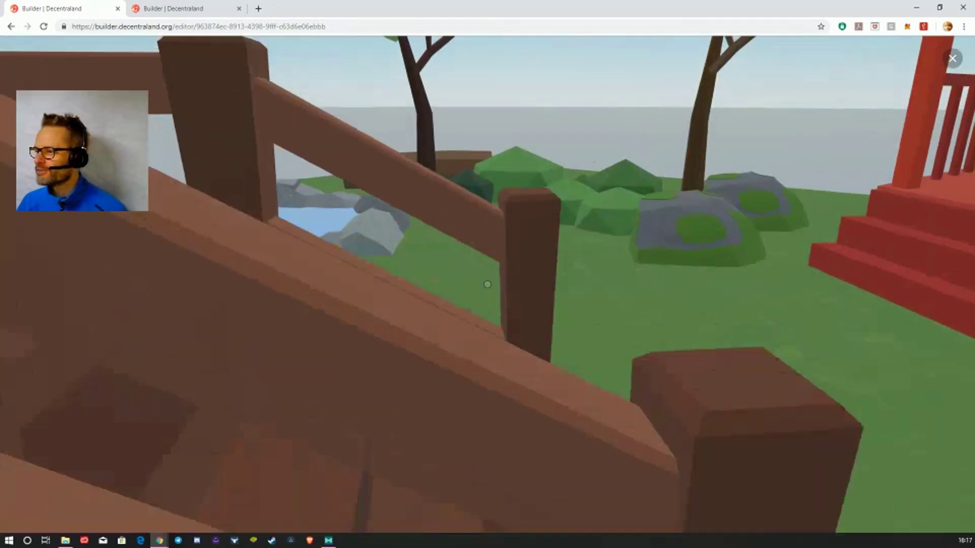
pyautogui.press('w')
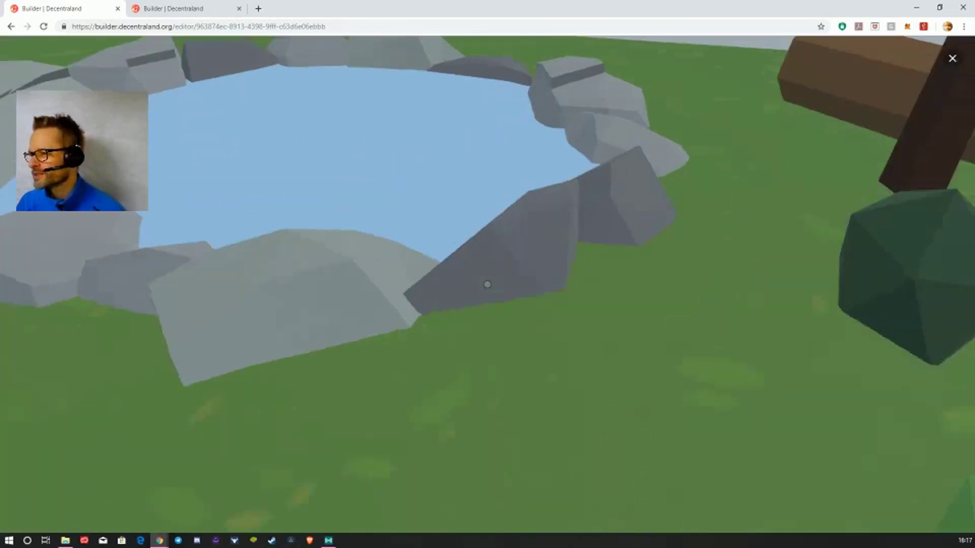
pyautogui.press('w')
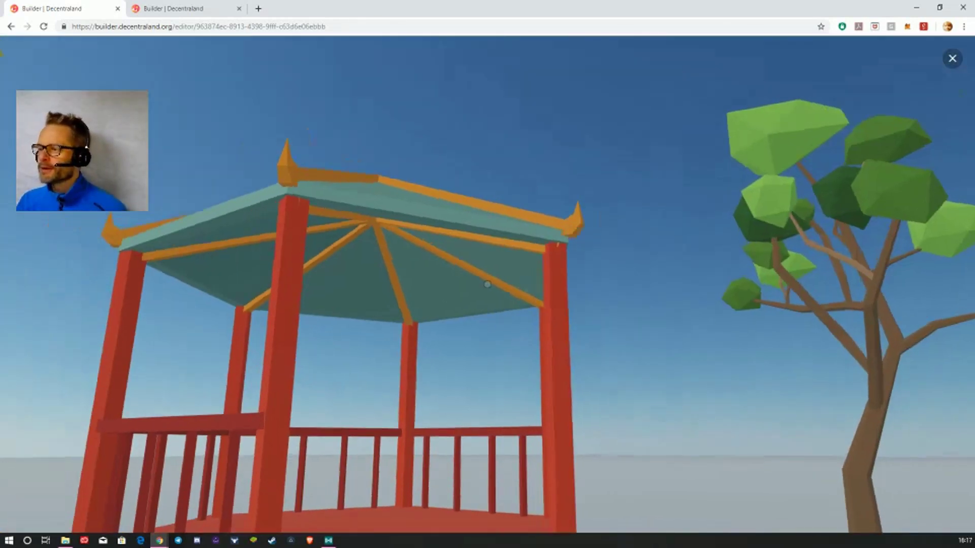
pyautogui.press('w')
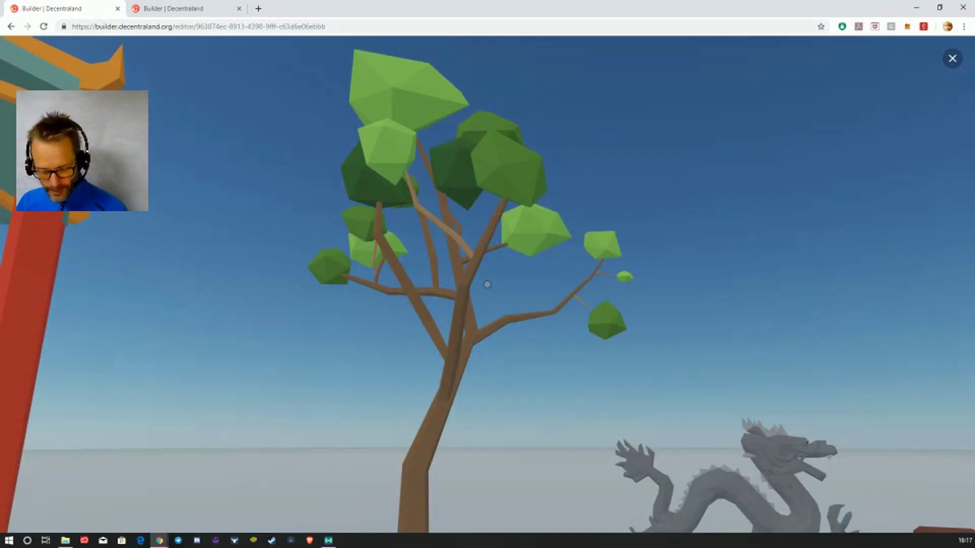
pyautogui.press('Escape')
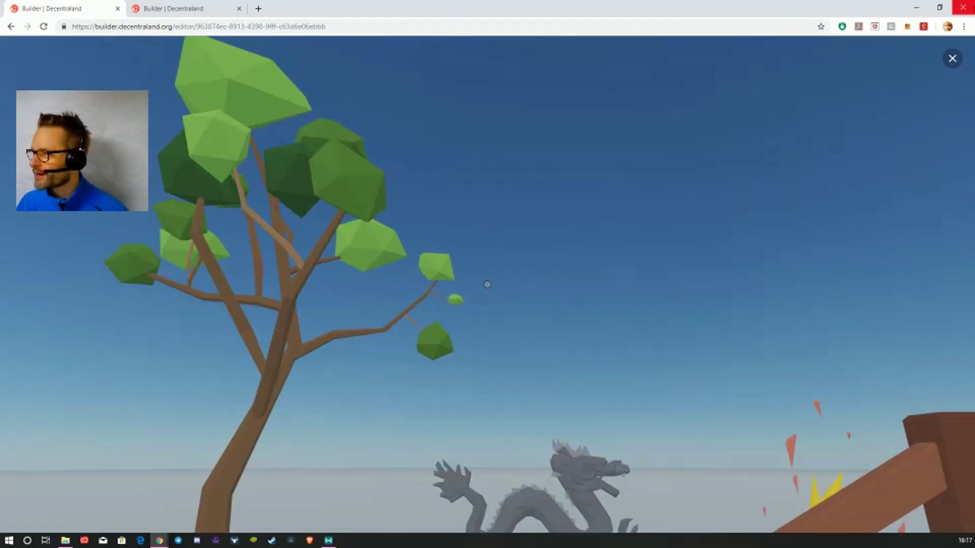
pyautogui.click(952, 60)
pyautogui.moveTo(383, 359); pyautogui.dragTo(336, 366)
pyautogui.moveTo(445, 367); pyautogui.dragTo(406, 365)
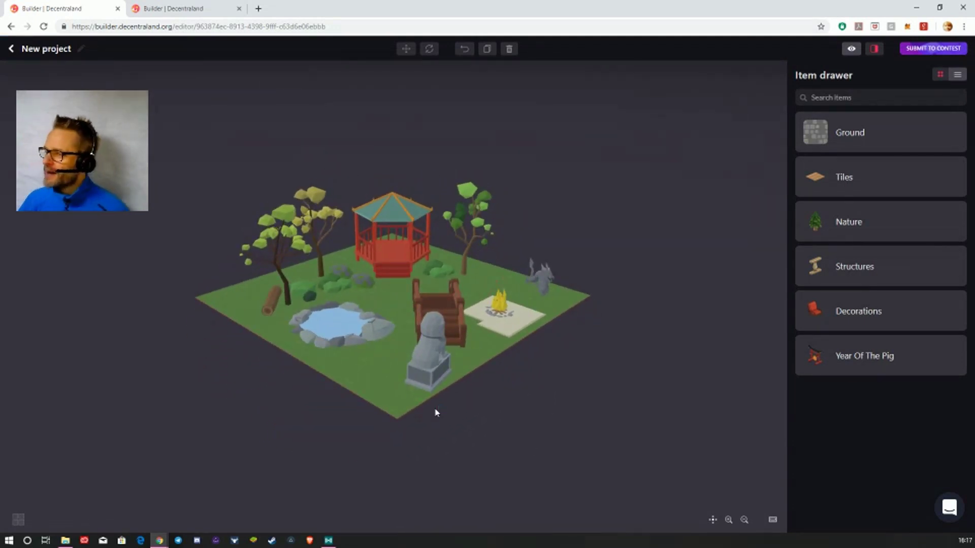